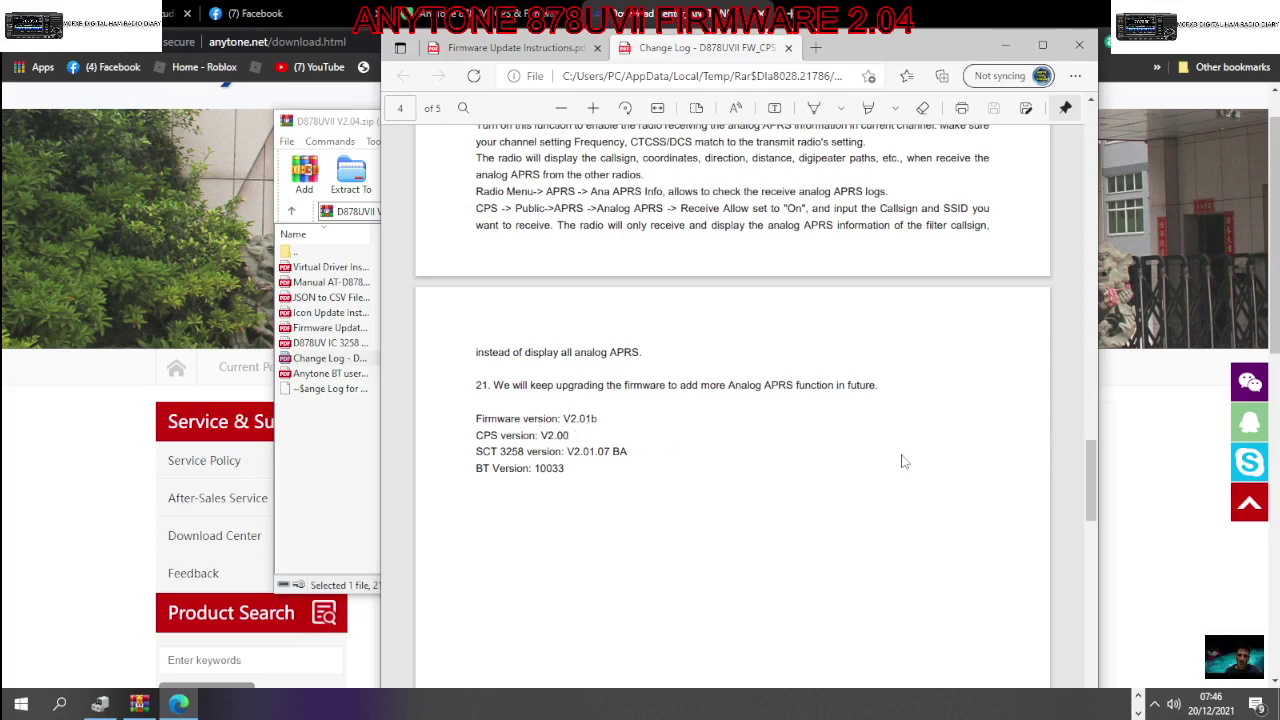
- Examine the V2.01b and V2.02 entries of the D878UVII change log, widening the PDF window on both sides
{"action": "scroll", "coordinate": [910, 462], "scroll_direction": "up", "scroll_amount": 1}
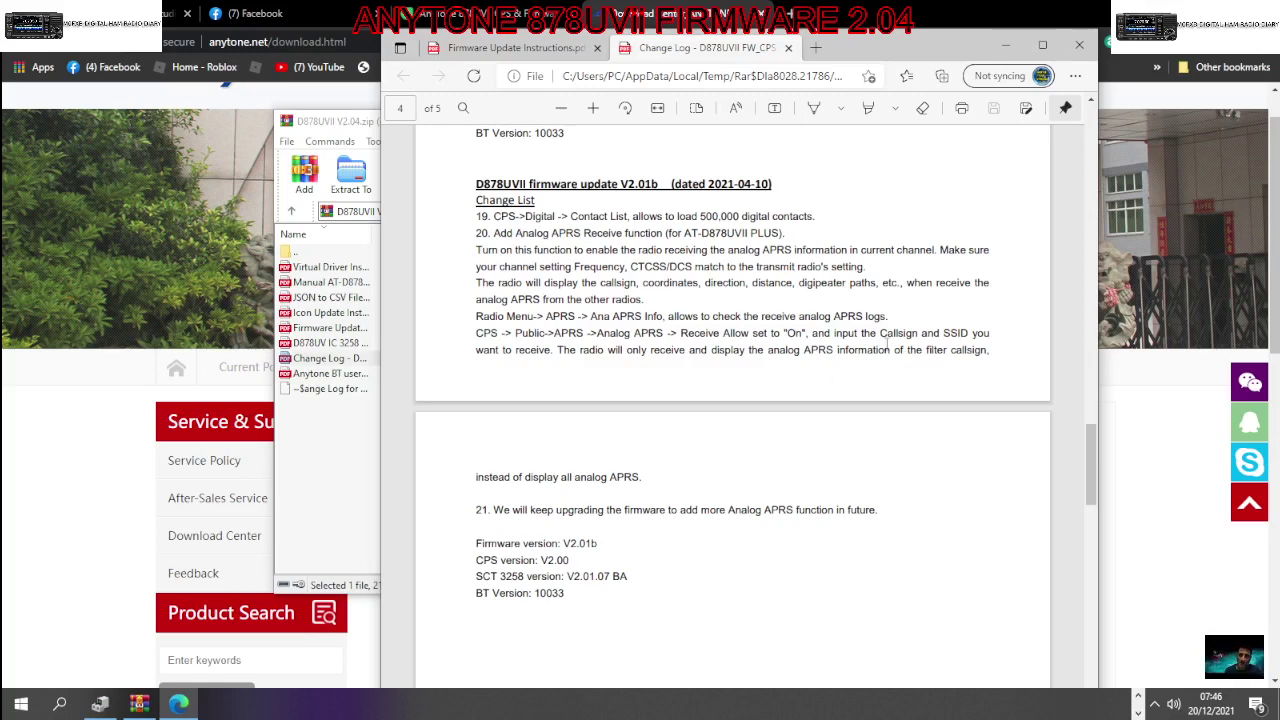
{"action": "scroll", "coordinate": [888, 344], "scroll_direction": "up", "scroll_amount": 2}
{"action": "scroll", "coordinate": [930, 358], "scroll_direction": "up", "scroll_amount": 6}
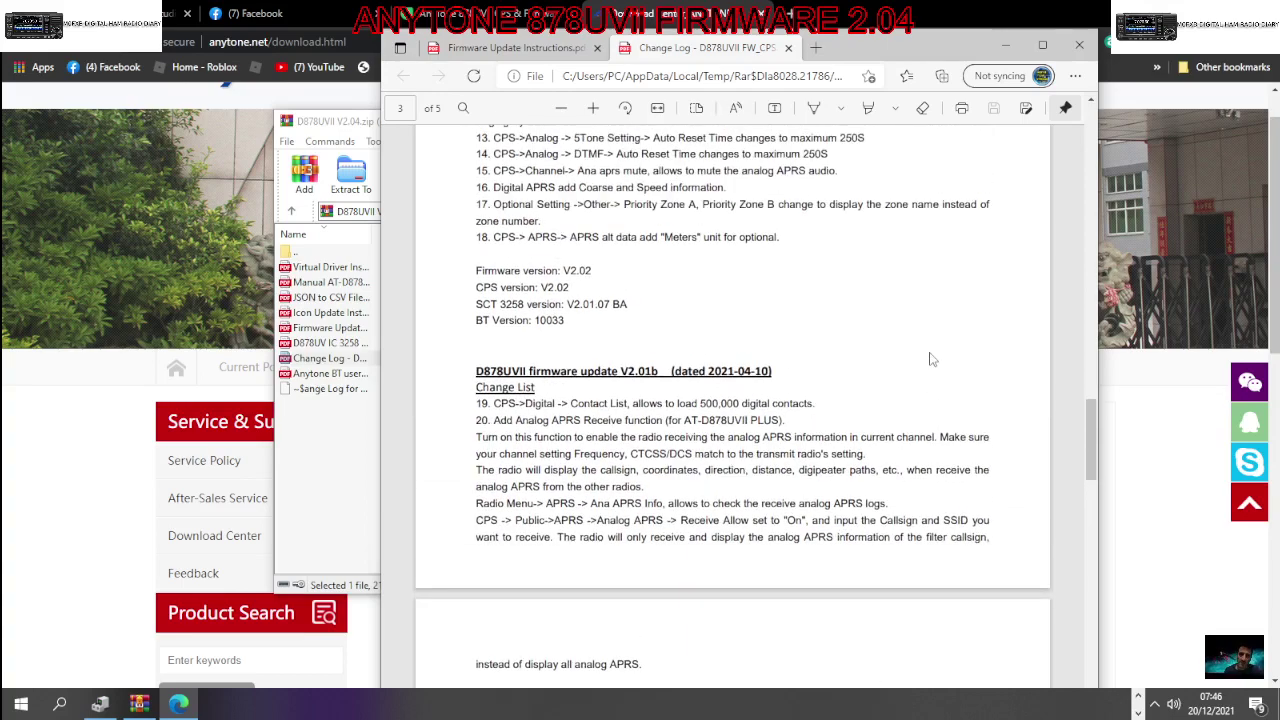
{"action": "scroll", "coordinate": [937, 352], "scroll_direction": "down", "scroll_amount": 2}
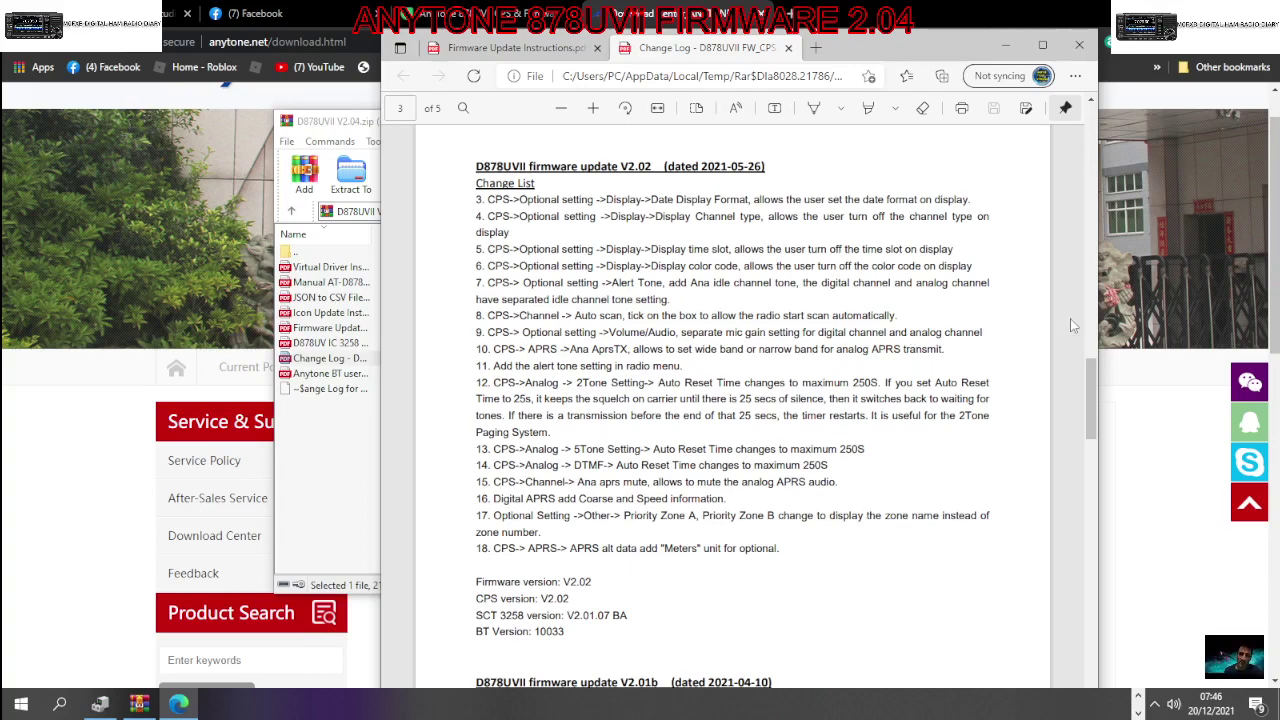
{"action": "left_click_drag", "start_coordinate": [1100, 325], "coordinate": [1190, 325]}
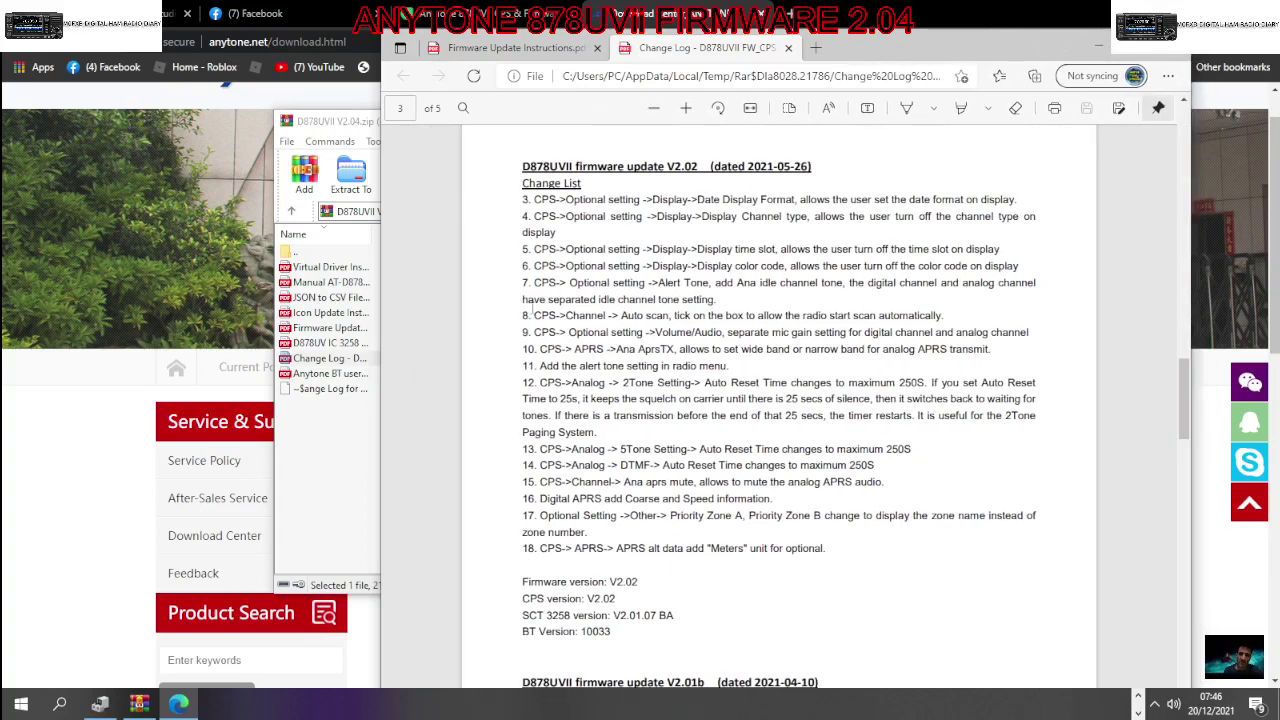
{"action": "left_click_drag", "start_coordinate": [380, 298], "coordinate": [150, 316]}
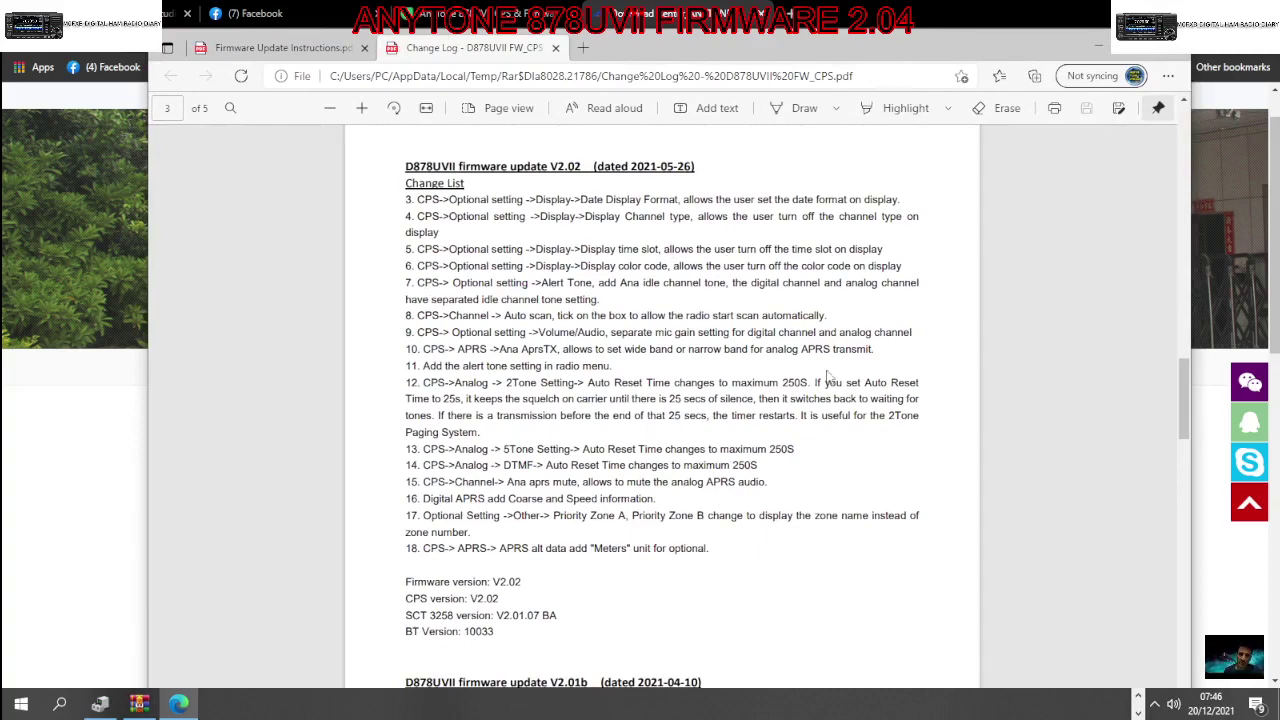
- Examine the change log's change lists for firmware versions V2.02 up to V2.04
{"action": "scroll", "coordinate": [827, 375], "scroll_direction": "down", "scroll_amount": 2}
{"action": "scroll", "coordinate": [827, 375], "scroll_direction": "up", "scroll_amount": 4}
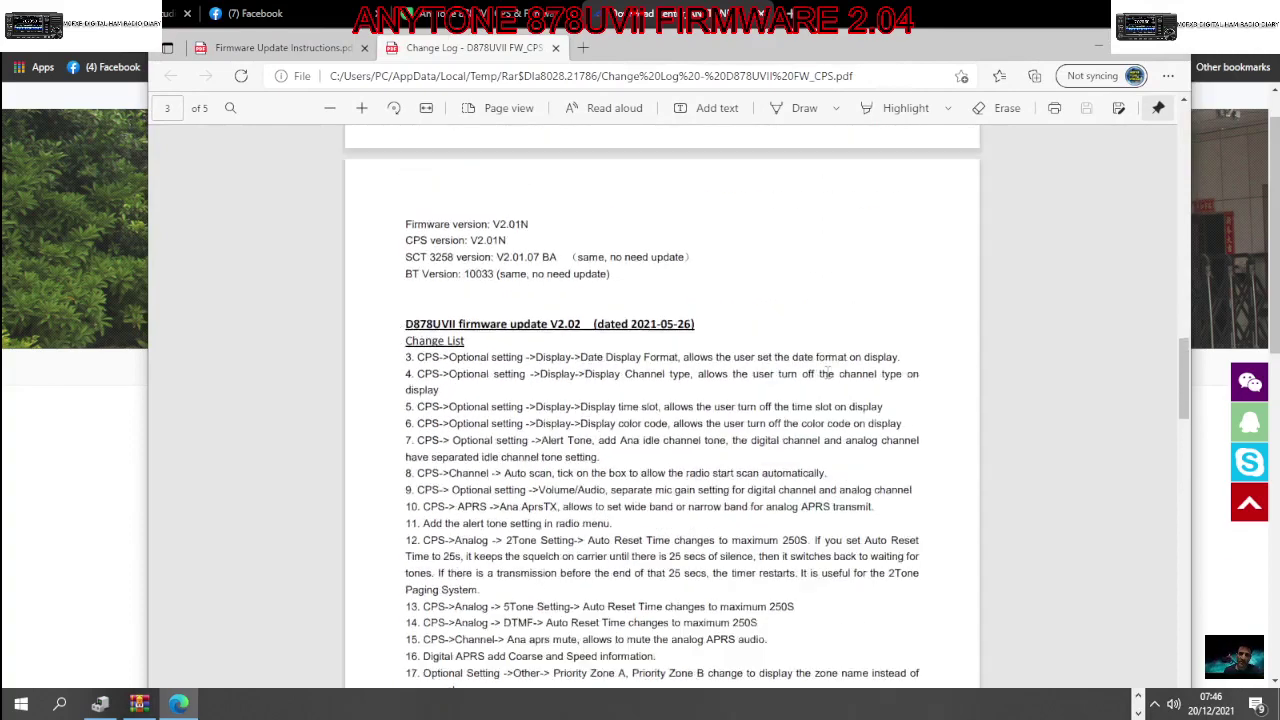
{"action": "scroll", "coordinate": [827, 375], "scroll_direction": "up", "scroll_amount": 5}
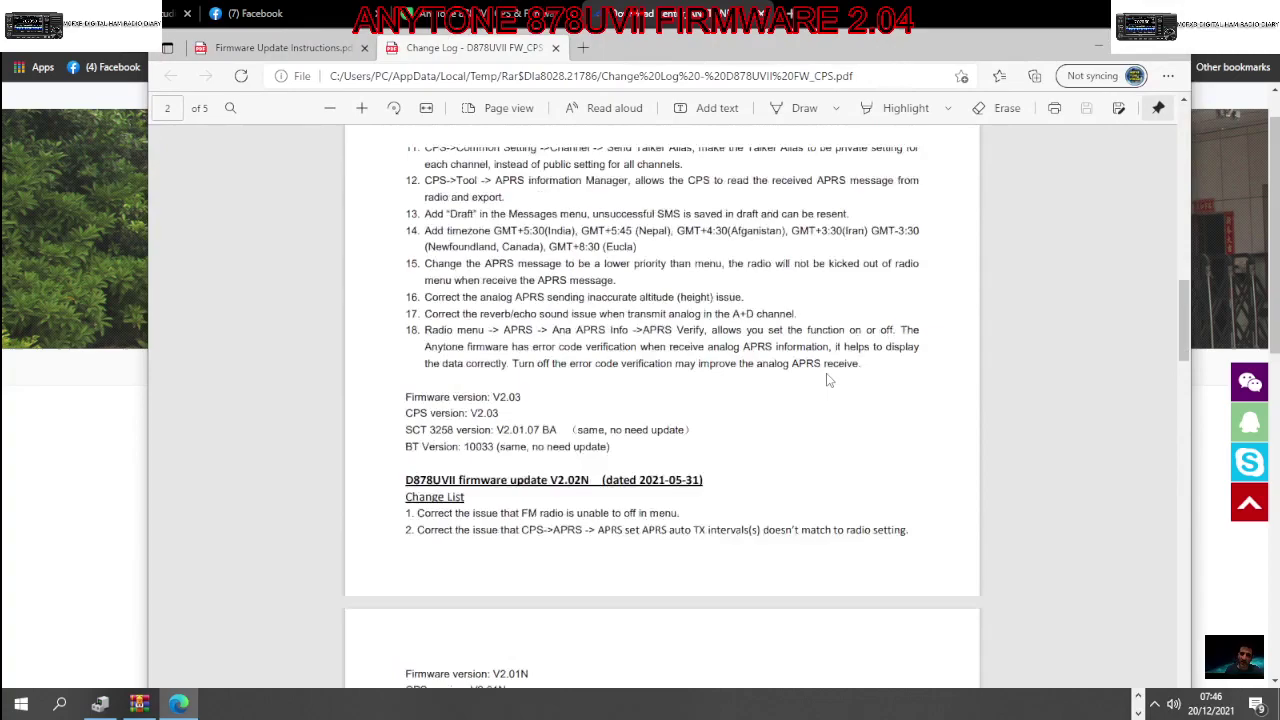
{"action": "scroll", "coordinate": [827, 380], "scroll_direction": "up", "scroll_amount": 6}
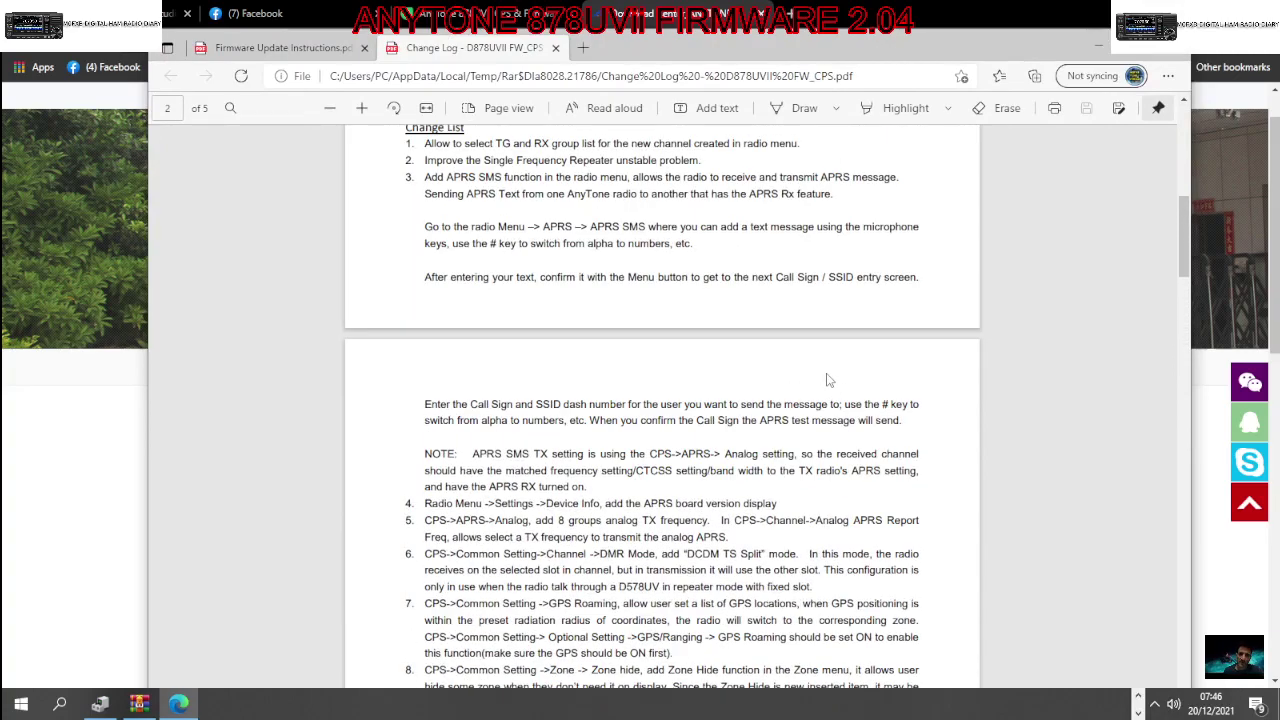
{"action": "scroll", "coordinate": [827, 378], "scroll_direction": "up", "scroll_amount": 2}
{"action": "scroll", "coordinate": [910, 342], "scroll_direction": "down", "scroll_amount": 3}
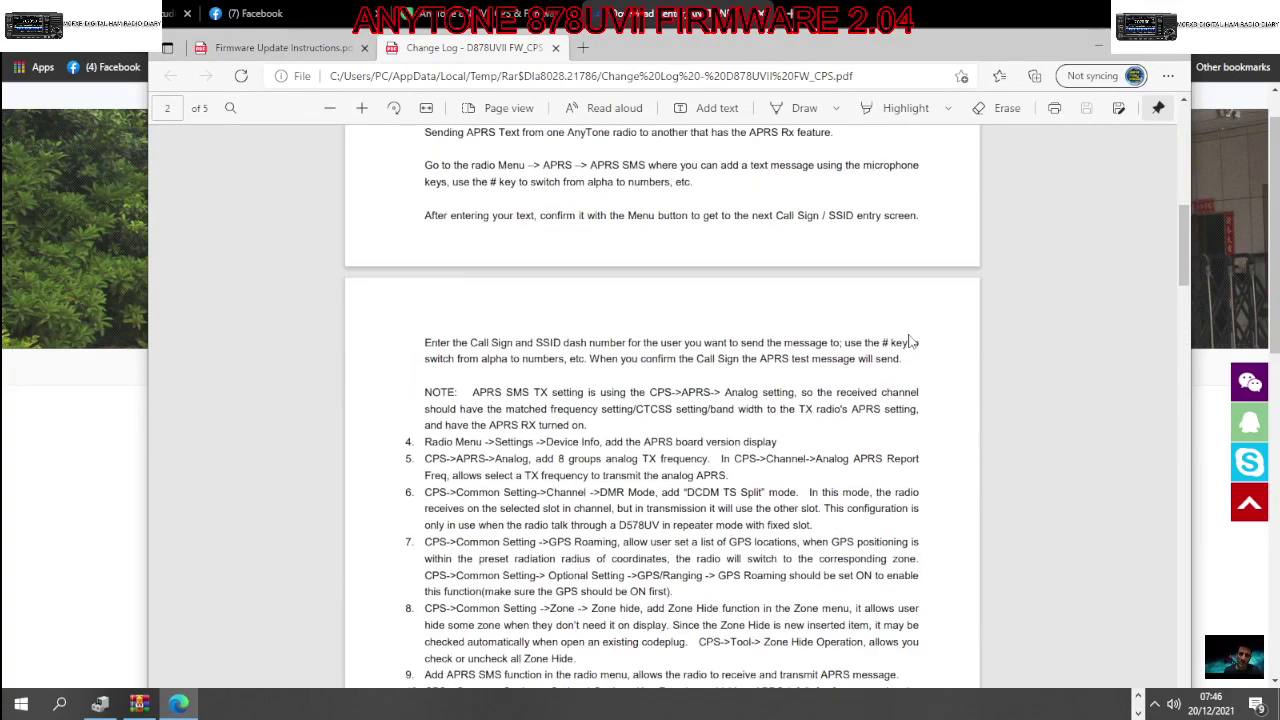
{"action": "scroll", "coordinate": [910, 342], "scroll_direction": "down", "scroll_amount": 5}
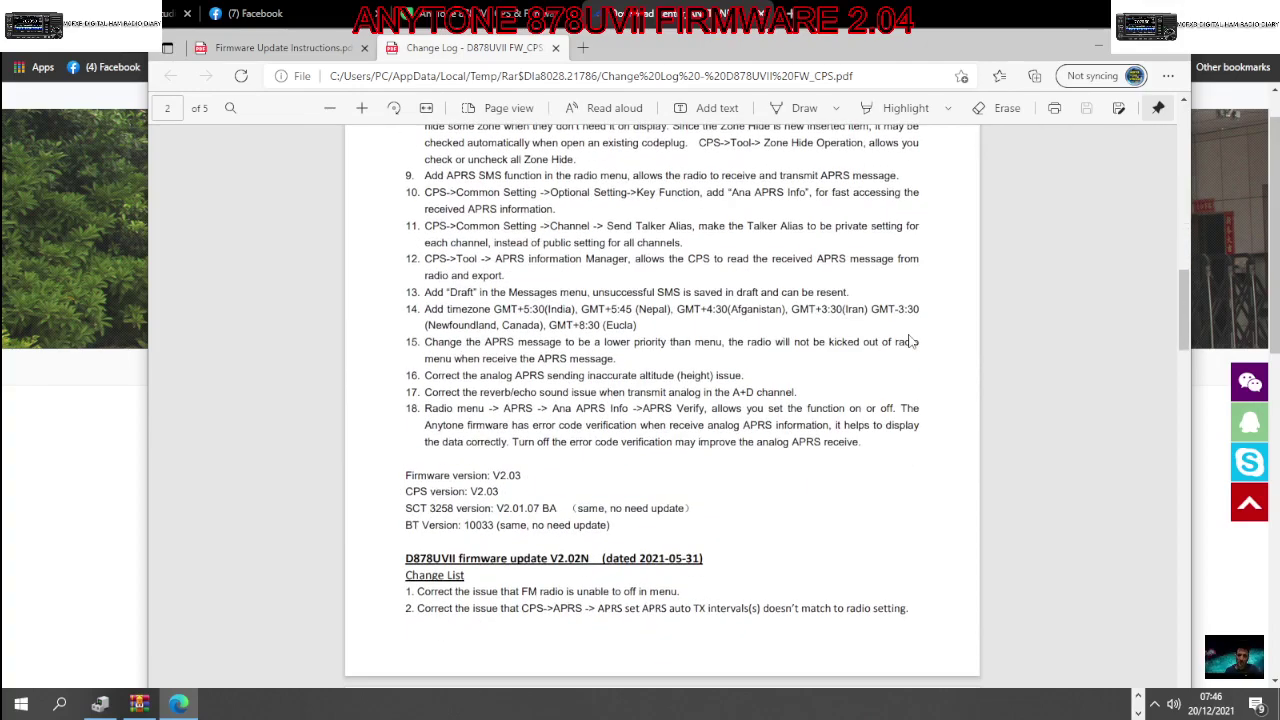
{"action": "scroll", "coordinate": [910, 342], "scroll_direction": "up", "scroll_amount": 8}
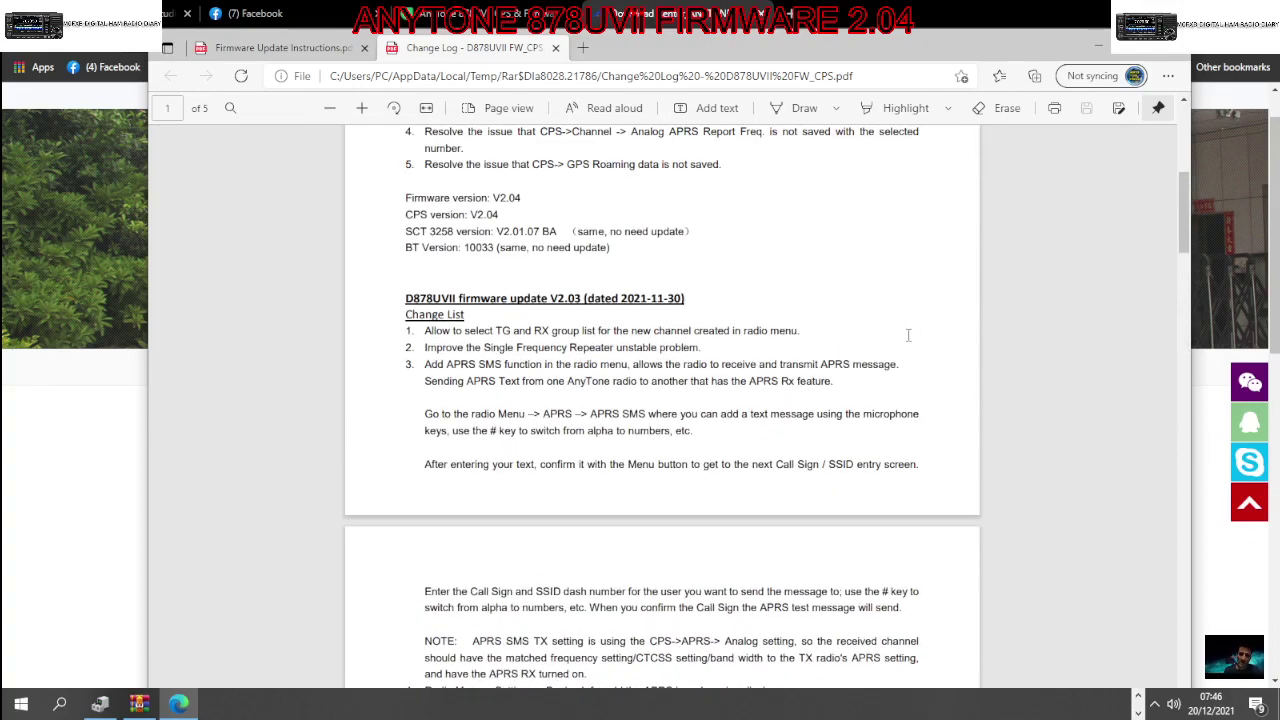
{"action": "scroll", "coordinate": [940, 320], "scroll_direction": "up", "scroll_amount": 3}
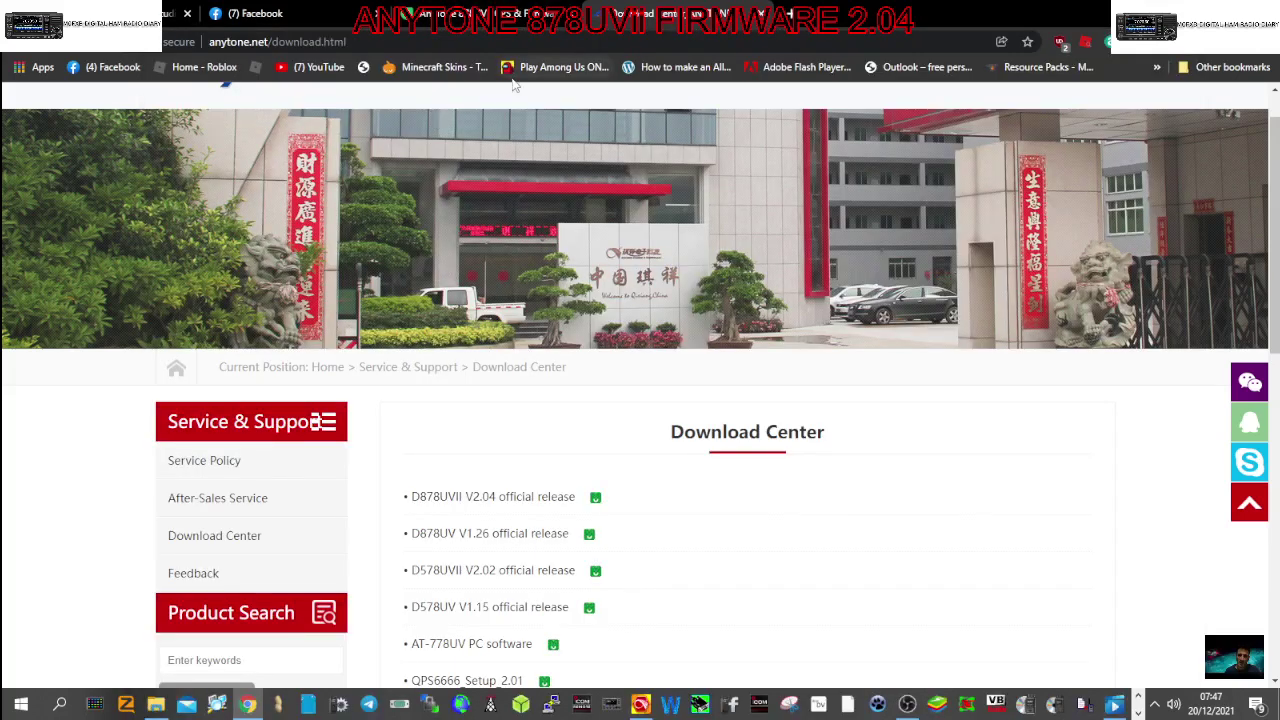
- Look at the BridgeCom AnyTone 878UVII CPS & Firmware Downloads article and return to the AnyTone Download Center page
{"action": "left_click", "coordinate": [485, 13]}
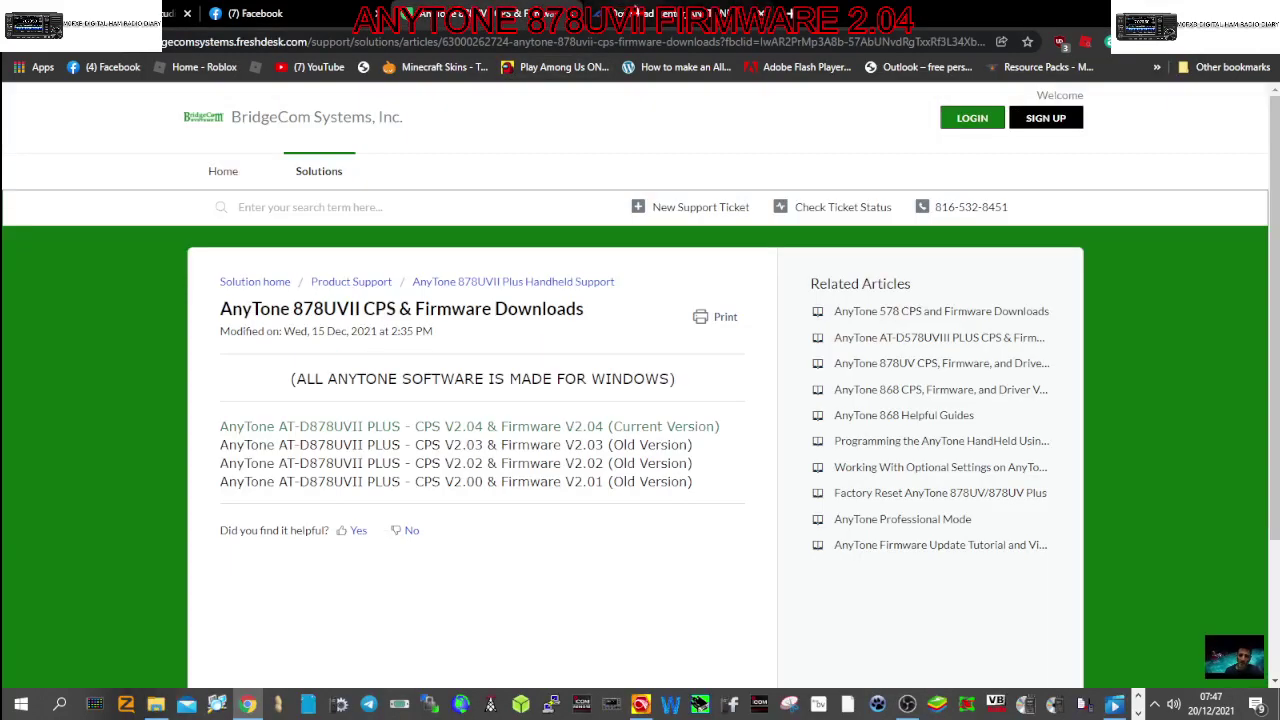
{"action": "left_click", "coordinate": [680, 13]}
{"action": "left_click", "coordinate": [485, 13]}
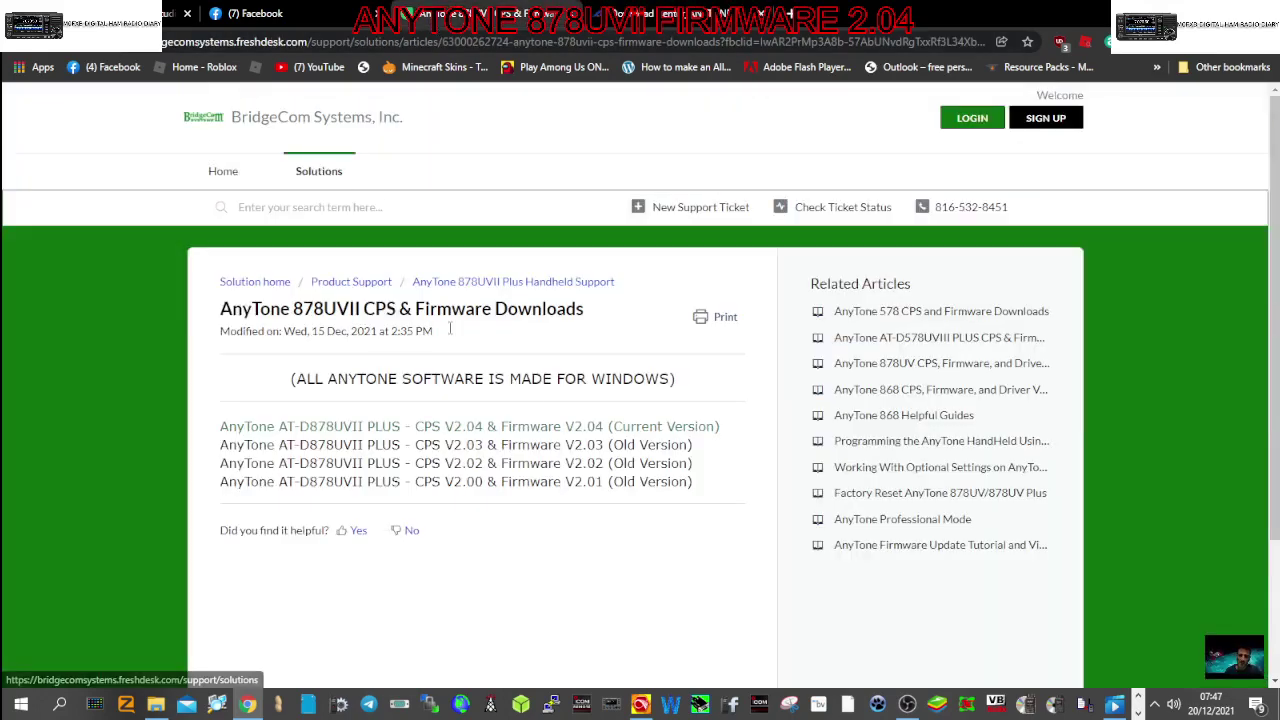
{"action": "left_click", "coordinate": [680, 13]}
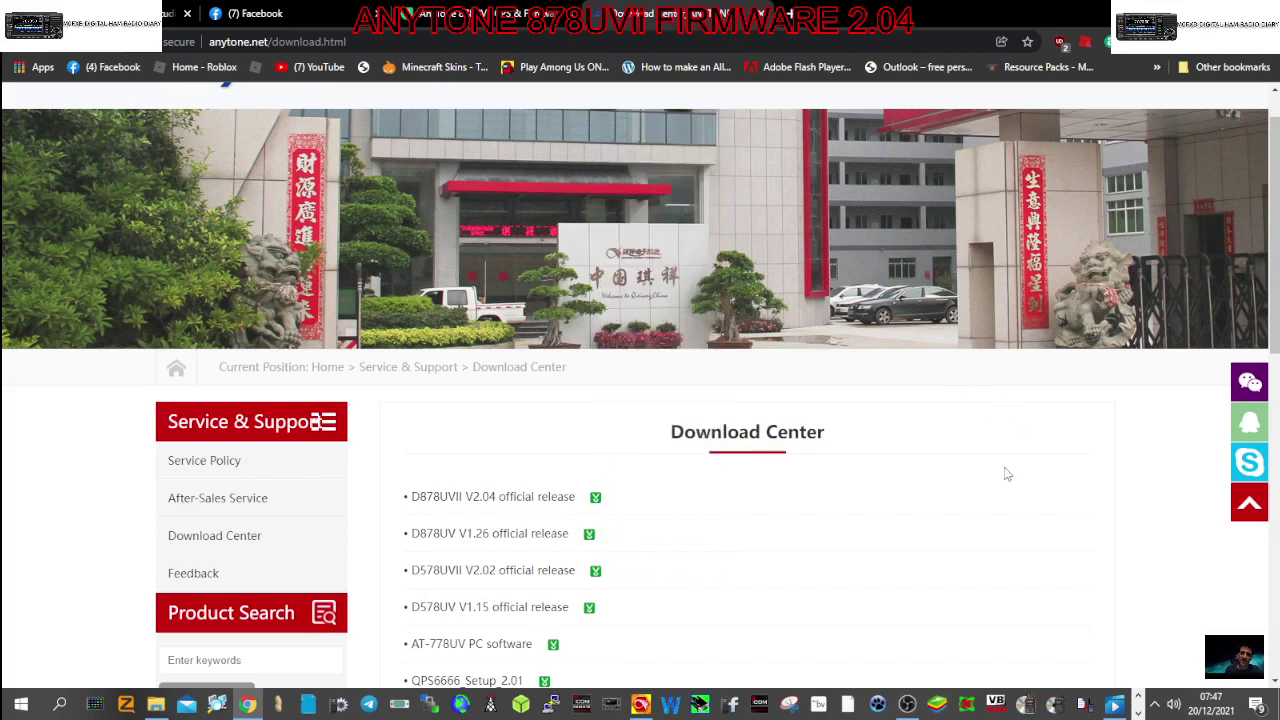
- Download the D878UVII V2.04 official release, open the zip archive and dismiss the WinRAR licence notice
{"action": "scroll", "coordinate": [1005, 477], "scroll_direction": "down", "scroll_amount": 1}
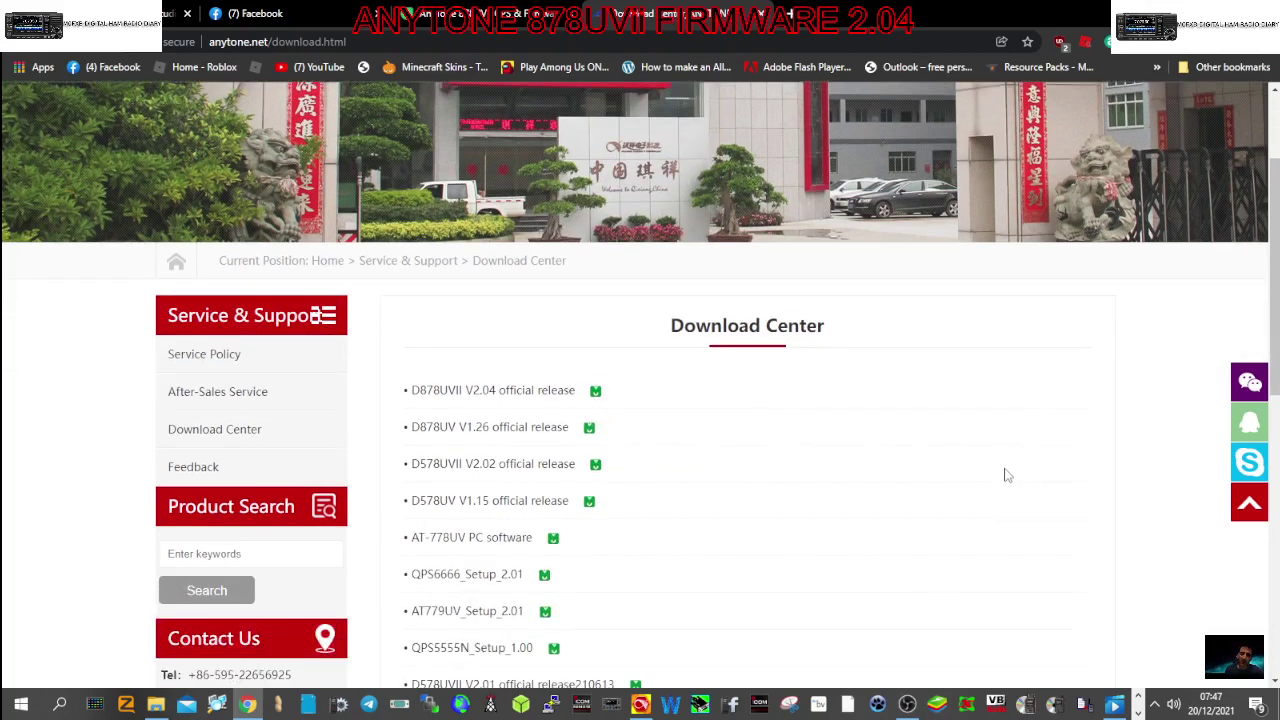
{"action": "left_click", "coordinate": [492, 391]}
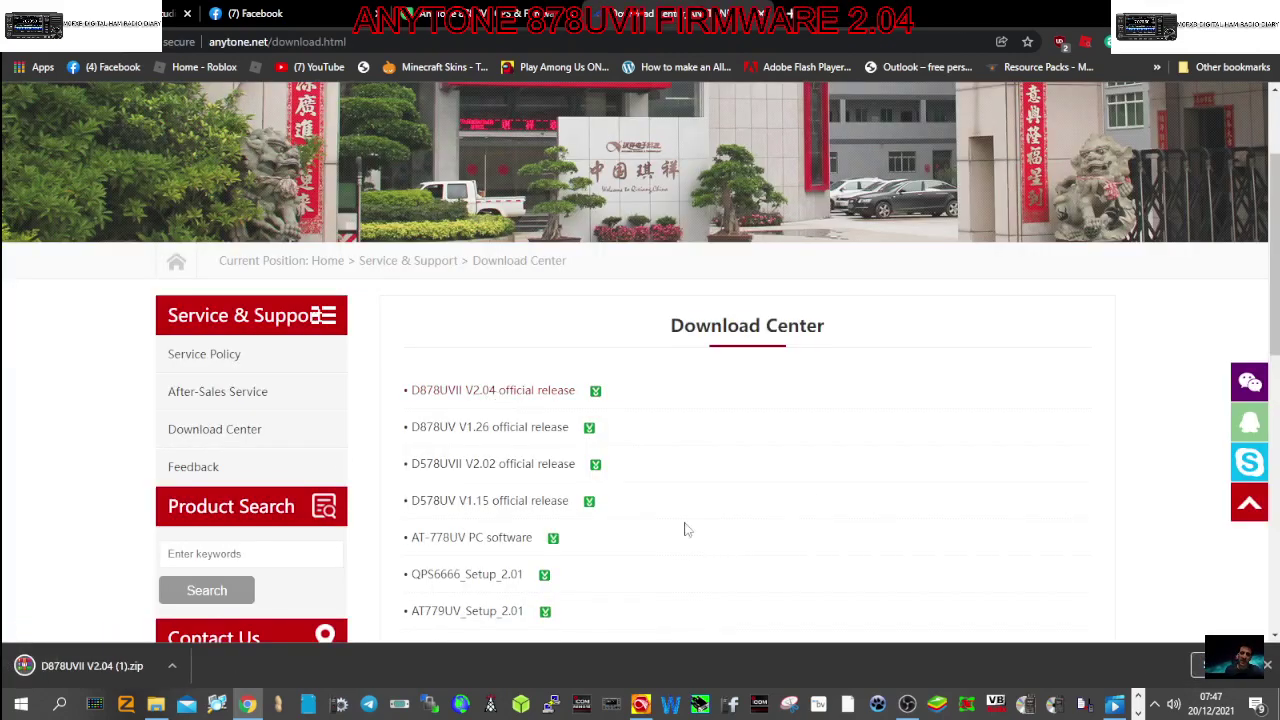
{"action": "left_click", "coordinate": [92, 666]}
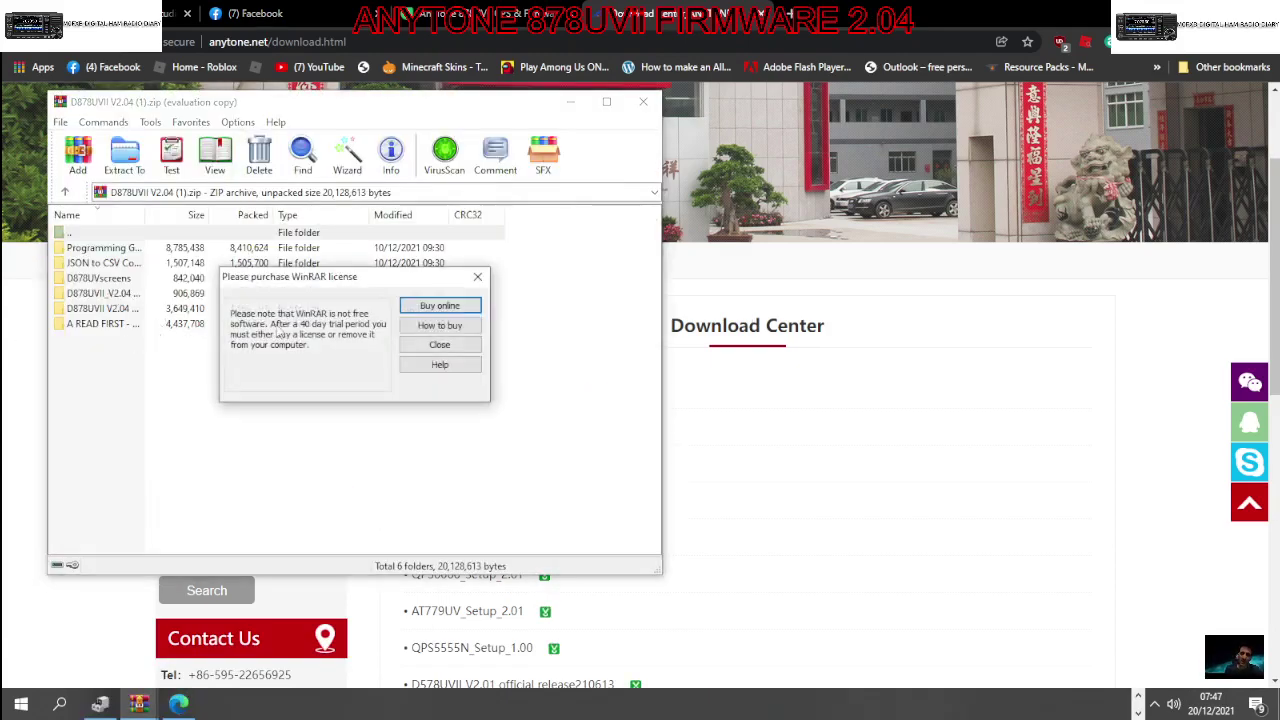
{"action": "left_click", "coordinate": [477, 277]}
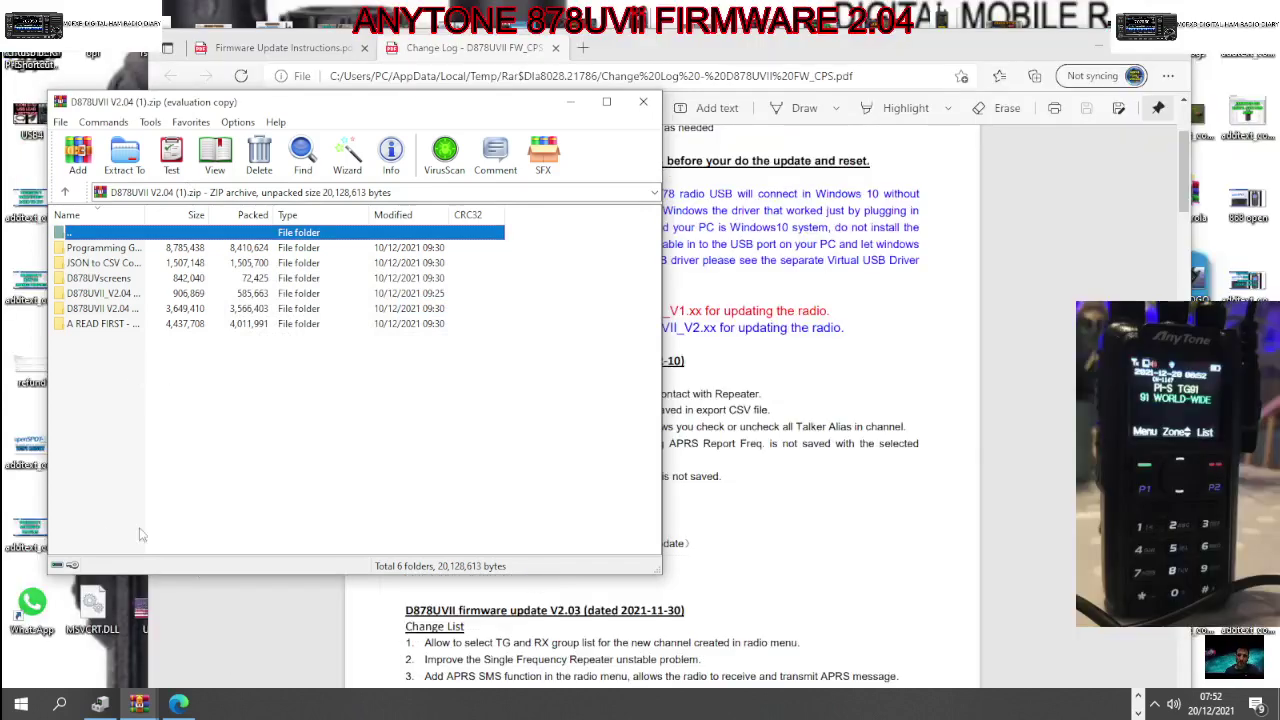
- Extract the D878UVII V2.04 archive to the anytone folder on the Desktop
{"action": "left_click", "coordinate": [125, 156]}
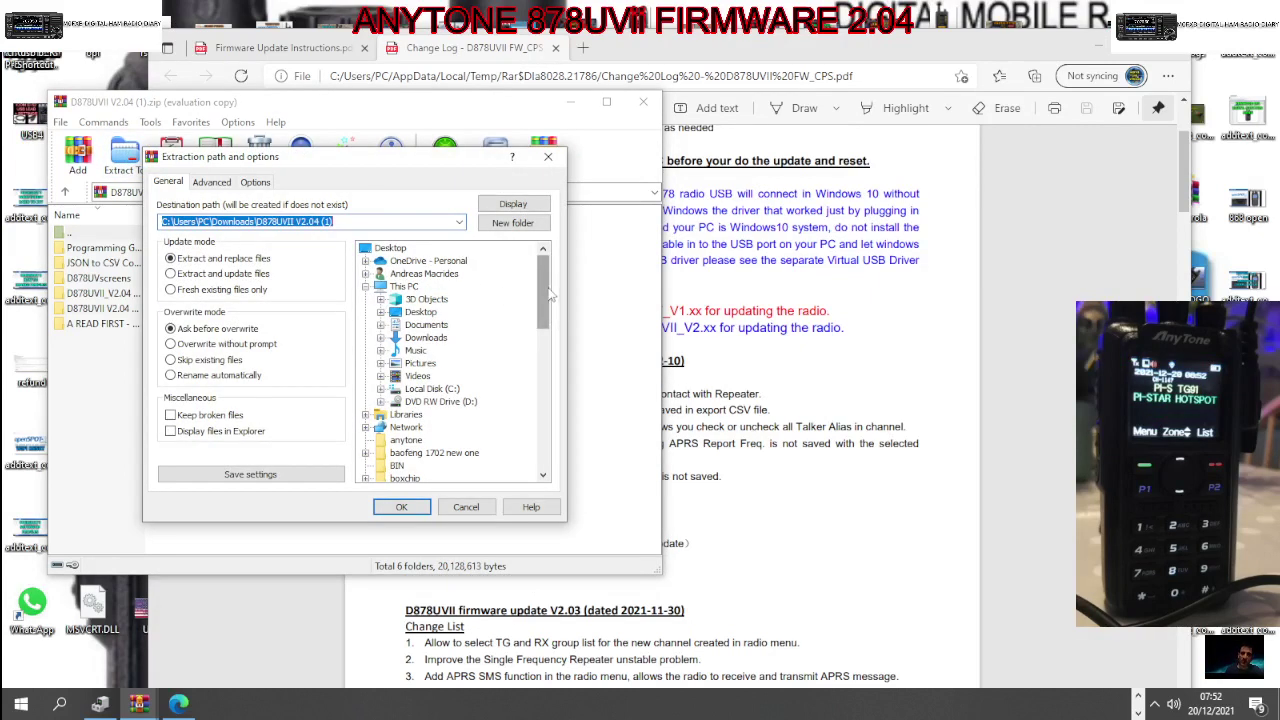
{"action": "mouse_move", "coordinate": [546, 293]}
{"action": "left_mouse_down"}
{"action": "mouse_move", "coordinate": [546, 313]}
{"action": "mouse_move", "coordinate": [546, 293]}
{"action": "left_mouse_up"}
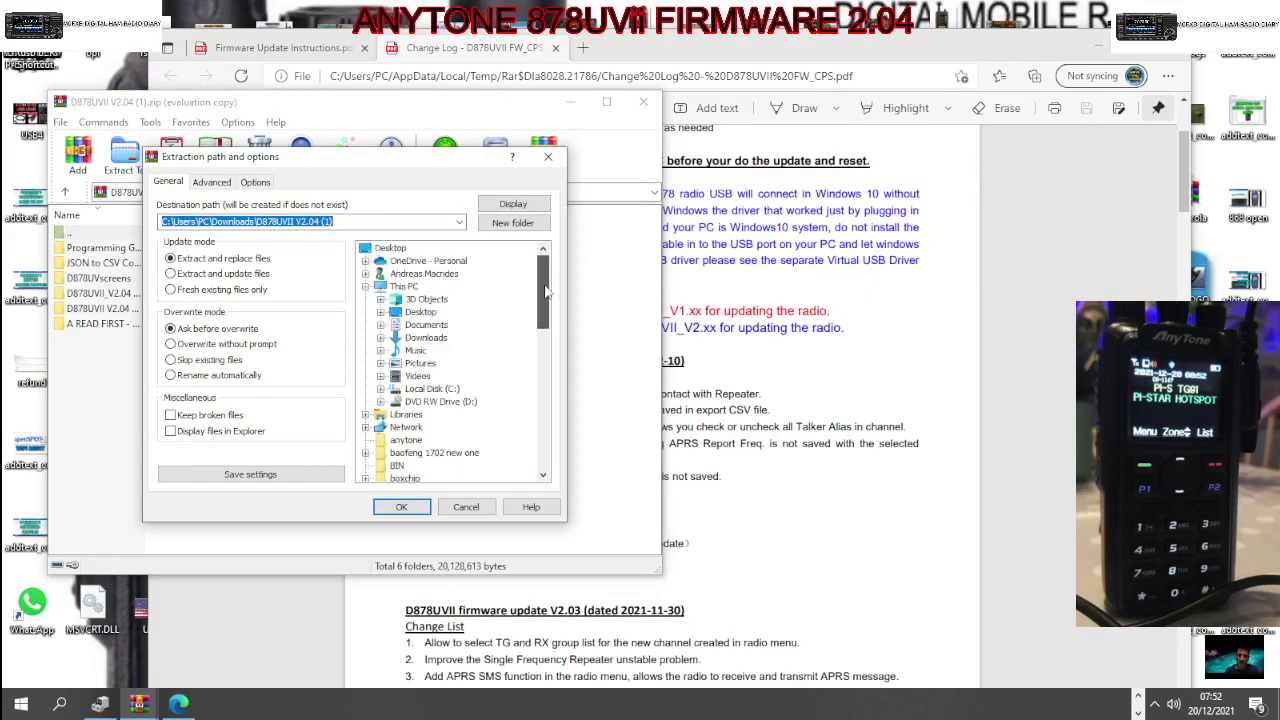
{"action": "double_click", "coordinate": [421, 313]}
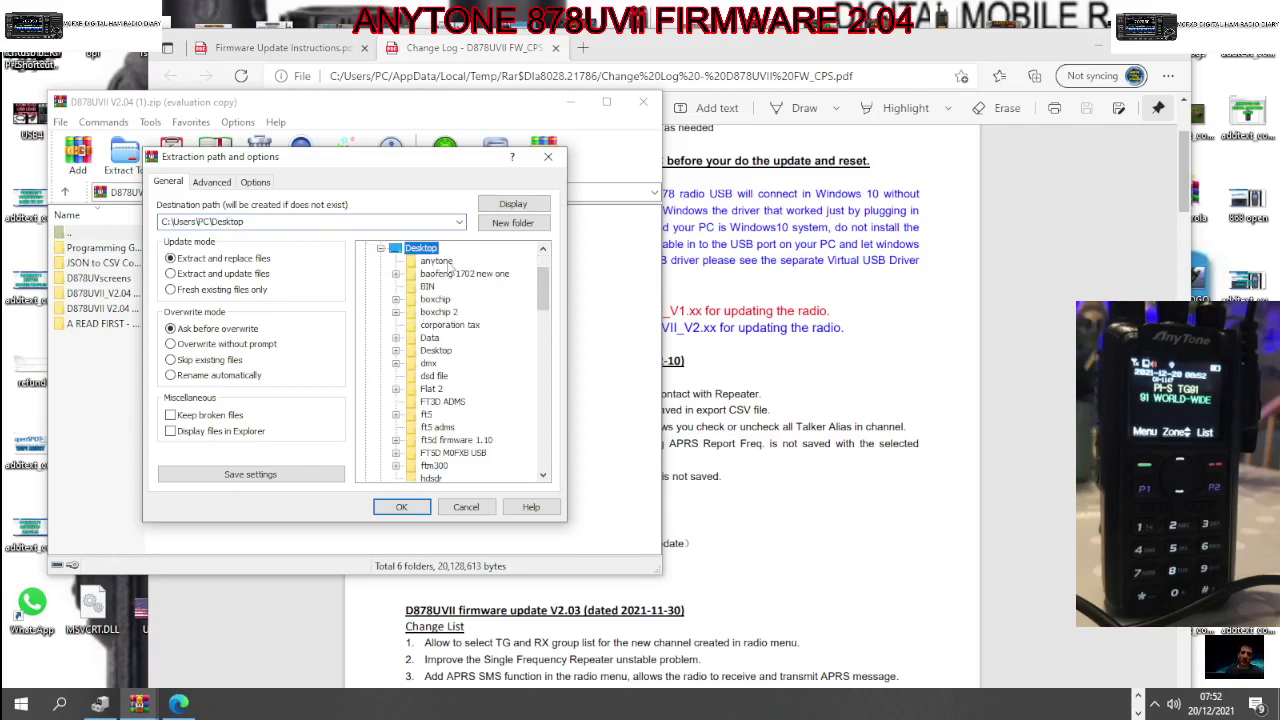
{"action": "left_click", "coordinate": [440, 261]}
{"action": "left_click", "coordinate": [401, 506]}
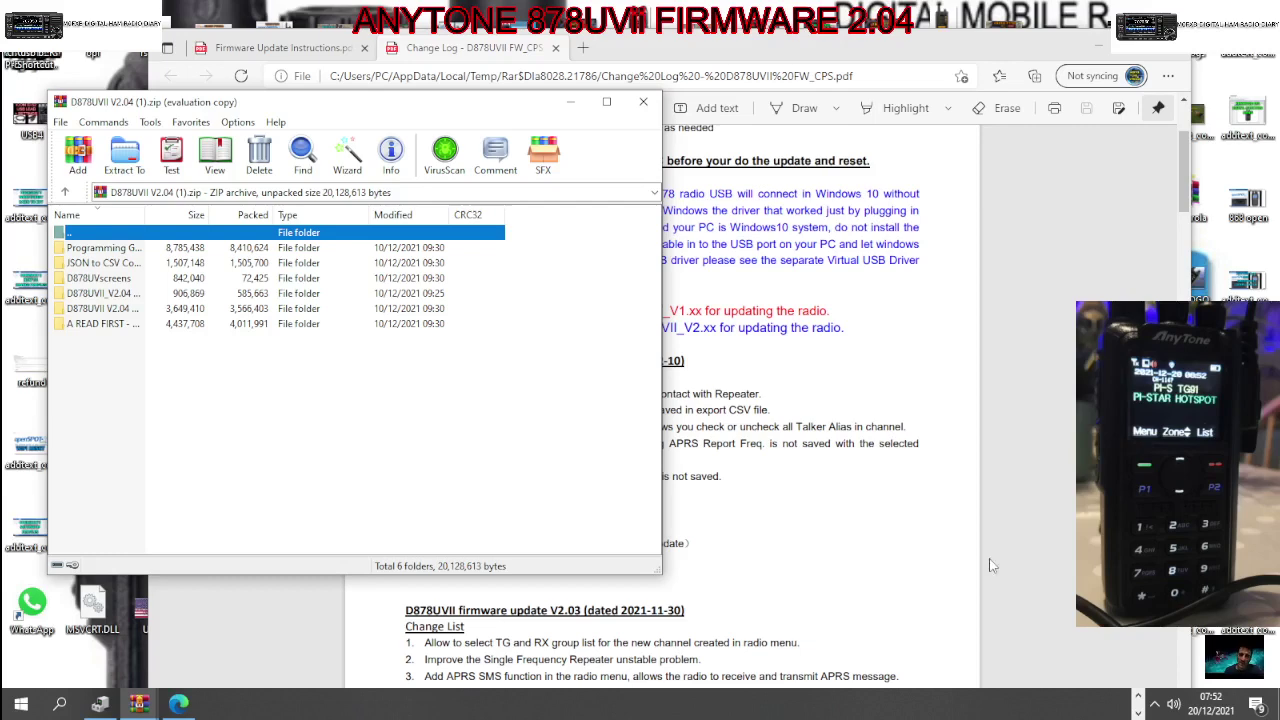
- Switch to the D878UVII programming software and look up the radio's virtual COM port in Device Manager
{"action": "left_click", "coordinate": [1139, 712]}
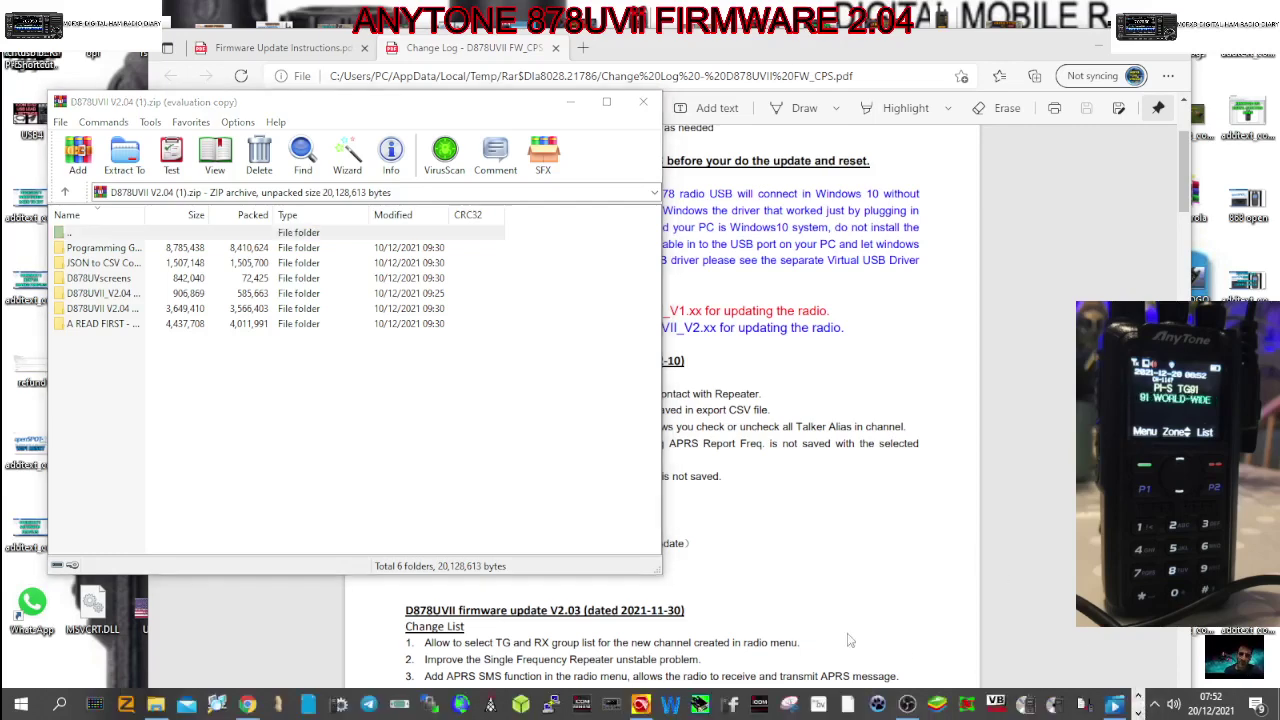
{"action": "left_click", "coordinate": [640, 705]}
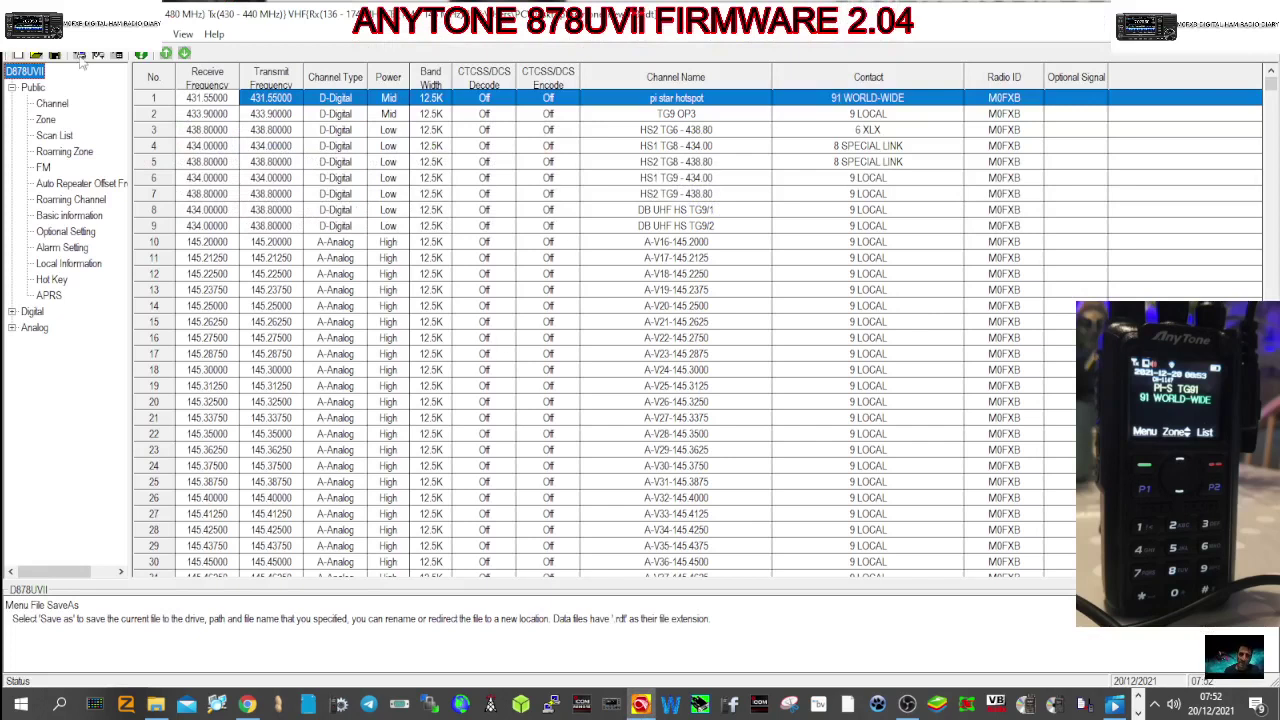
{"action": "right_click", "coordinate": [25, 706]}
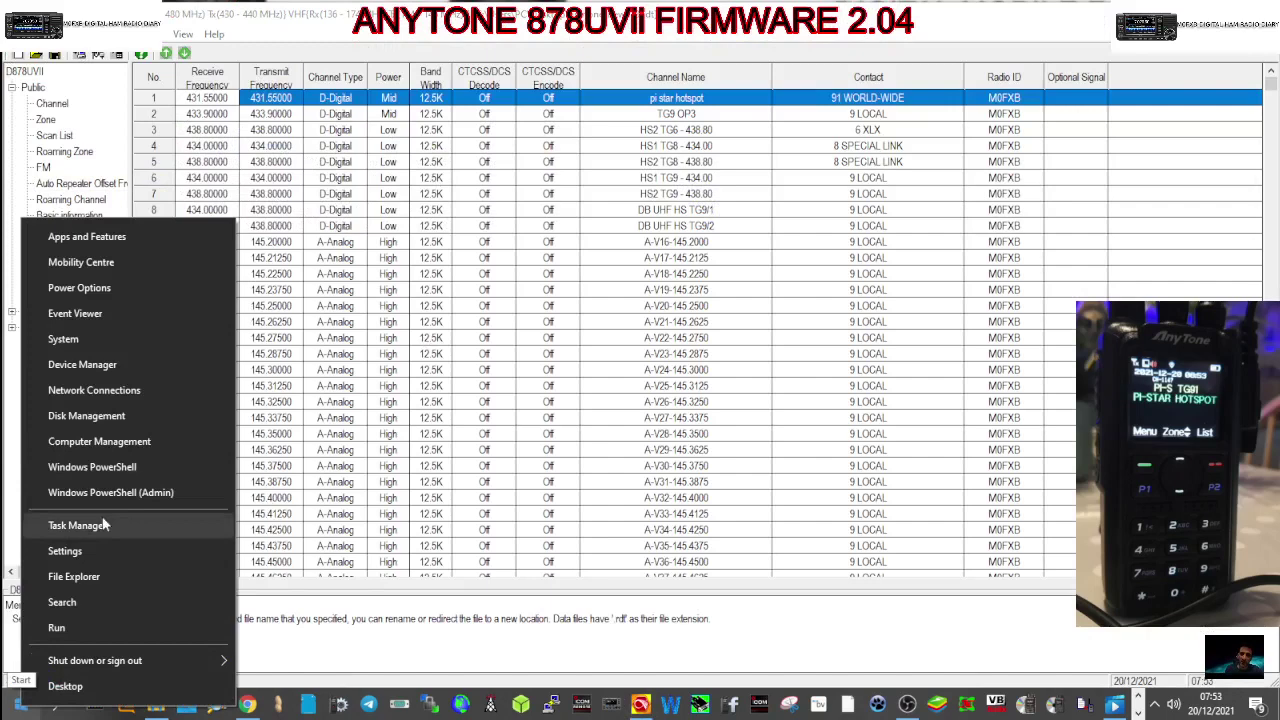
{"action": "left_click", "coordinate": [96, 365]}
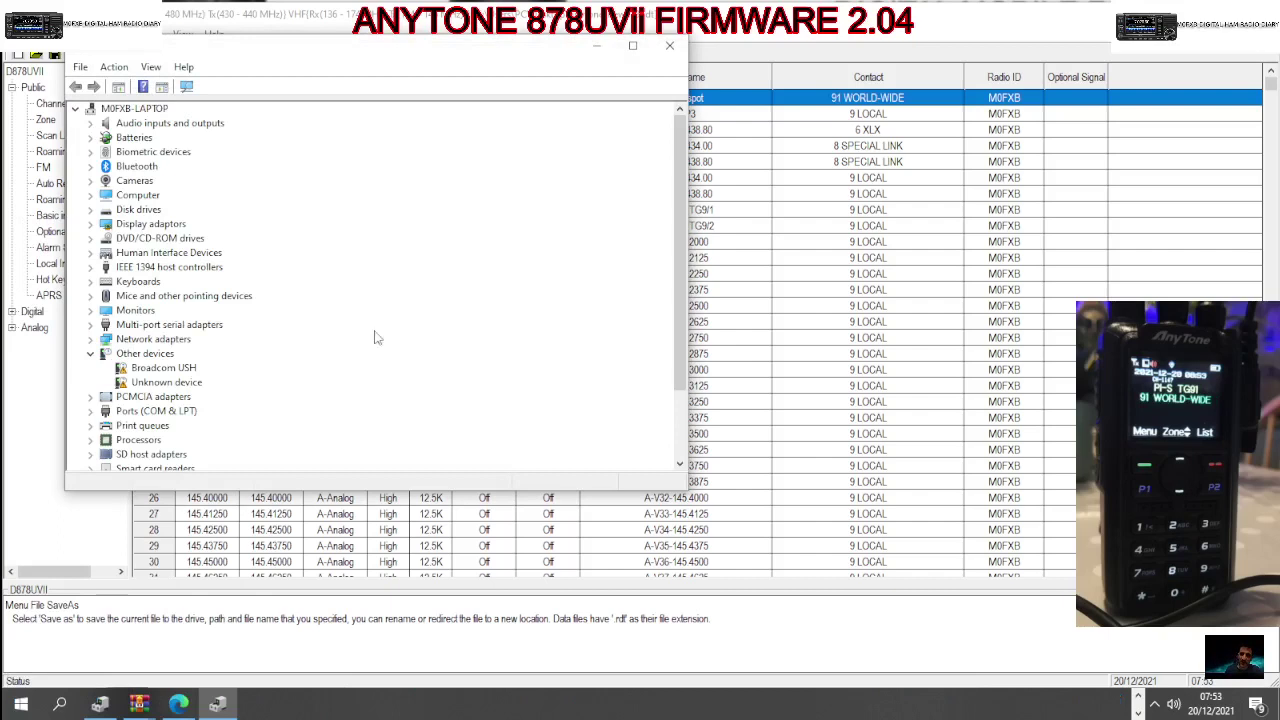
{"action": "scroll", "coordinate": [292, 346], "scroll_direction": "down", "scroll_amount": 1}
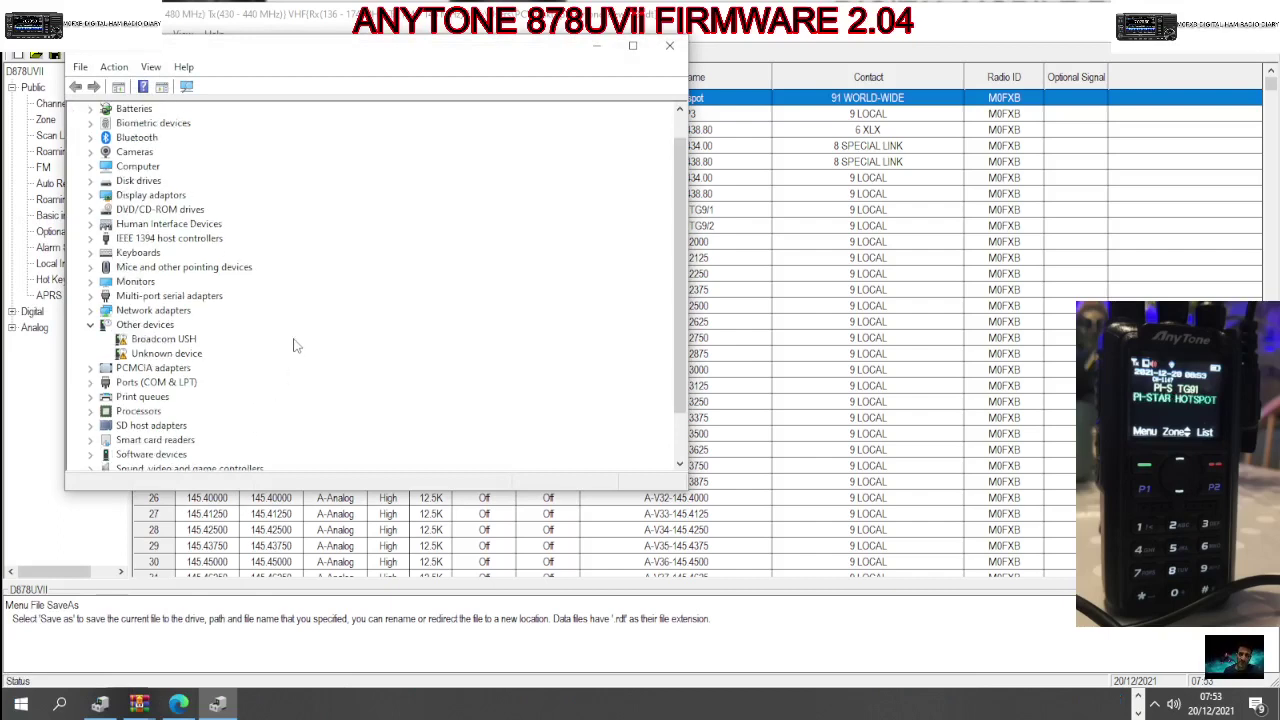
{"action": "double_click", "coordinate": [160, 385]}
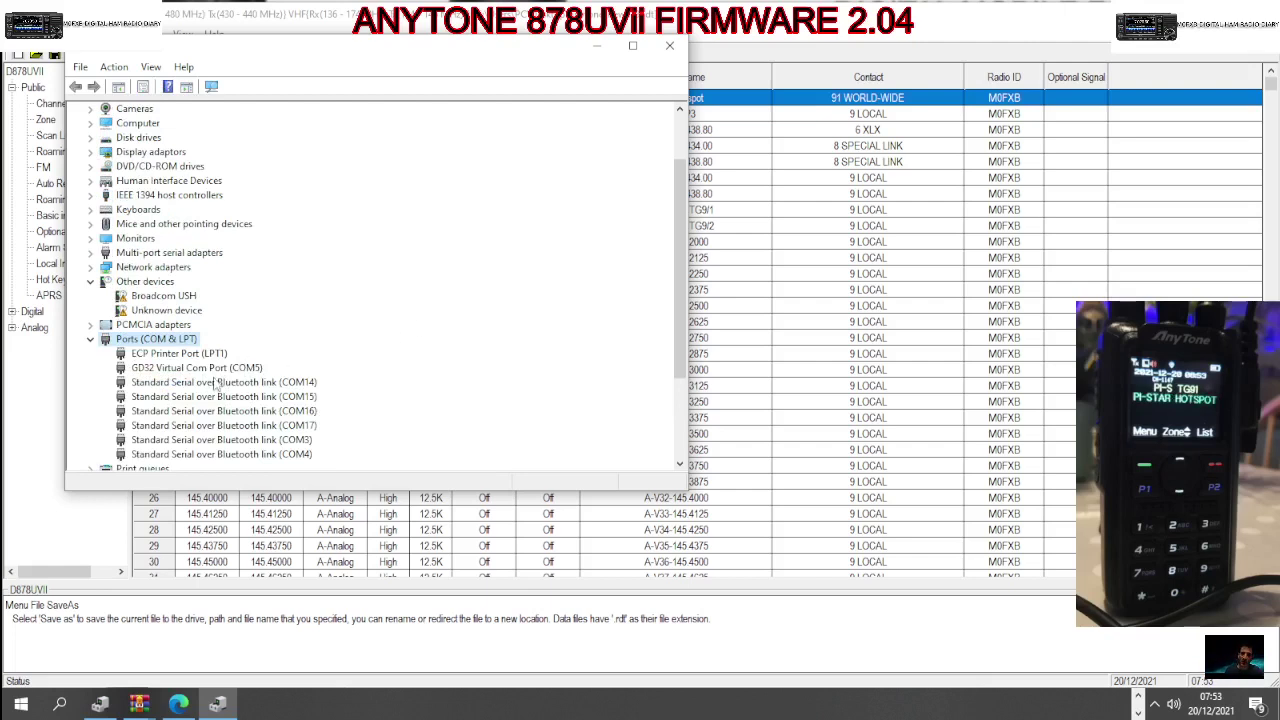
{"action": "left_click", "coordinate": [595, 51]}
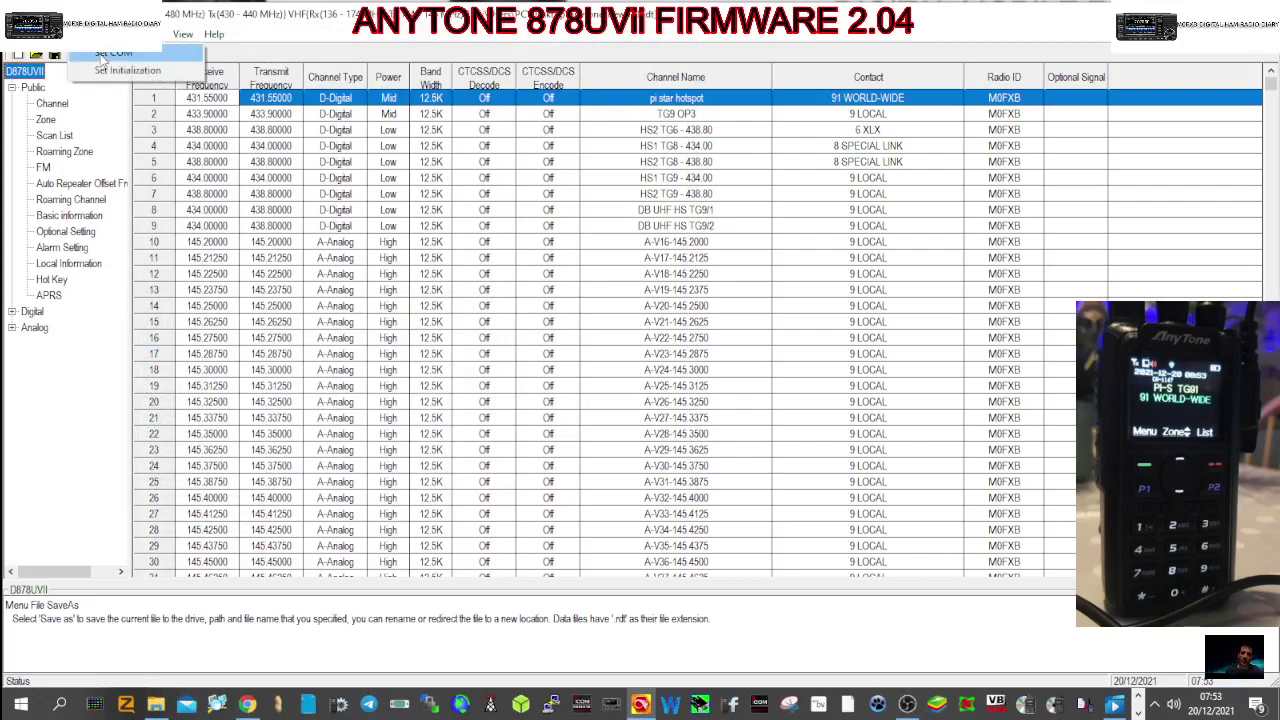
- Set the programming software's communication port to COM5
{"action": "left_click", "coordinate": [99, 55]}
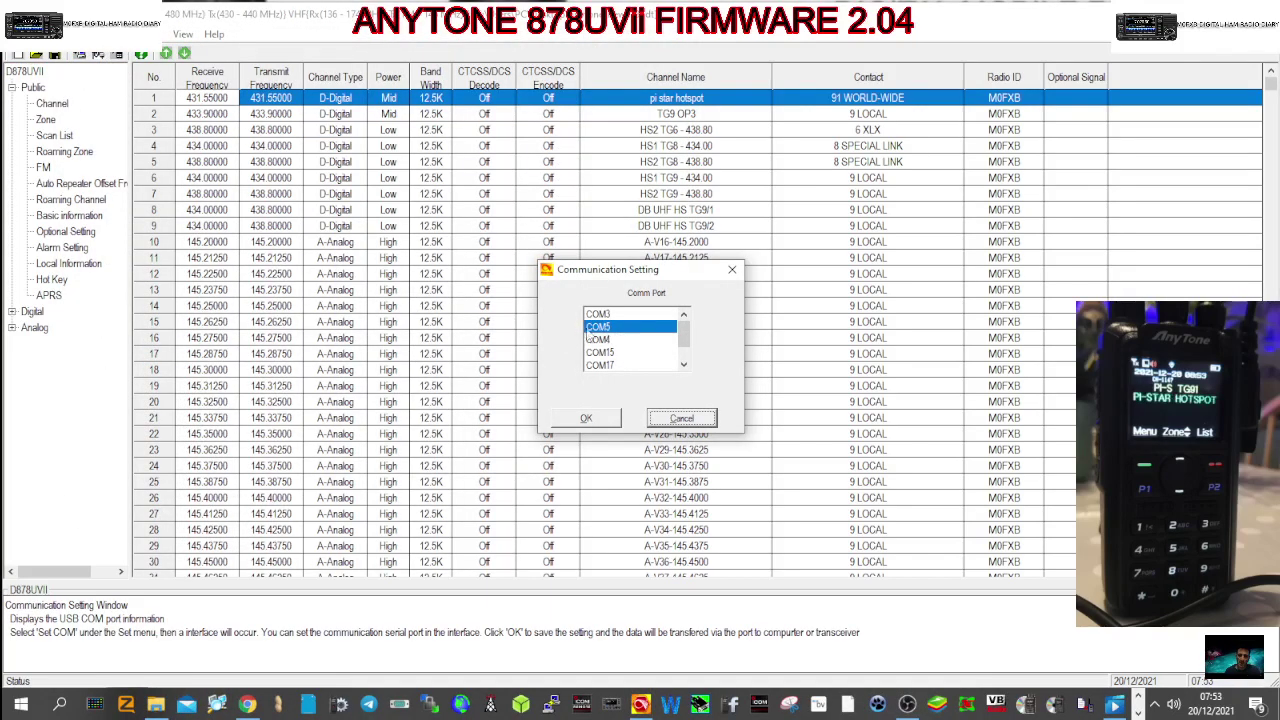
{"action": "left_click", "coordinate": [588, 419]}
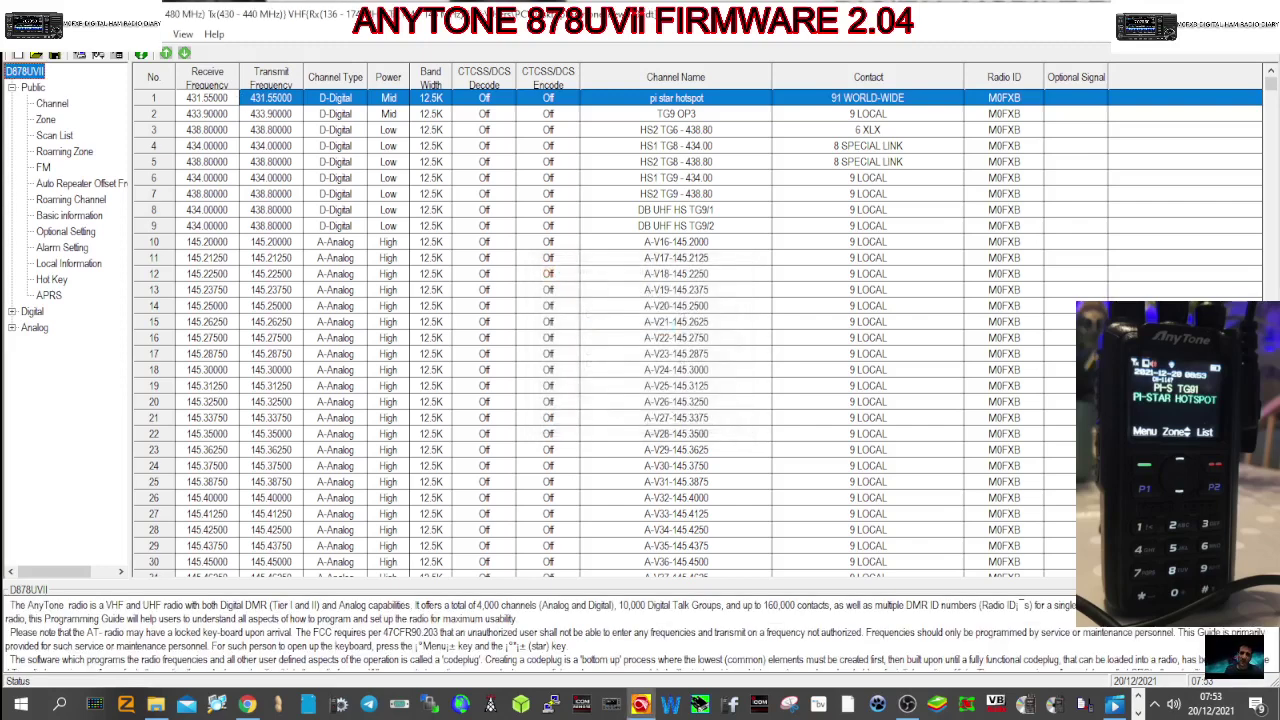
{"action": "left_click", "coordinate": [118, 34]}
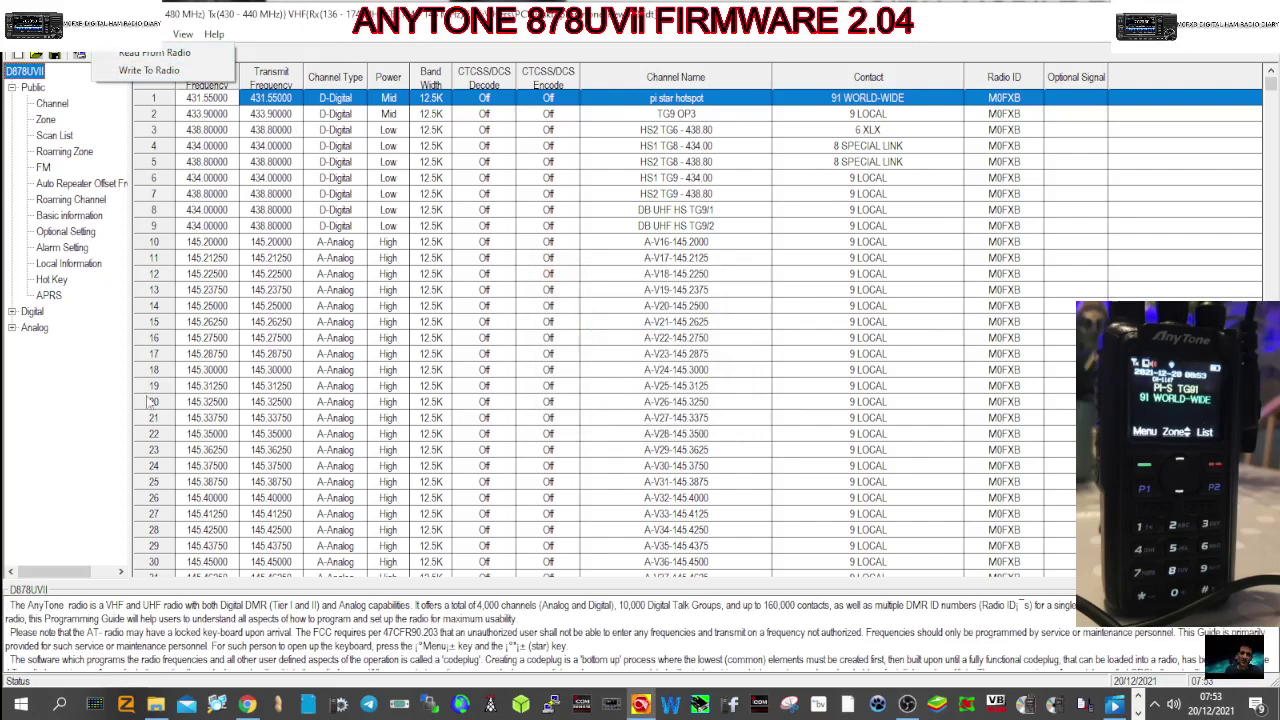
{"action": "left_click", "coordinate": [100, 392]}
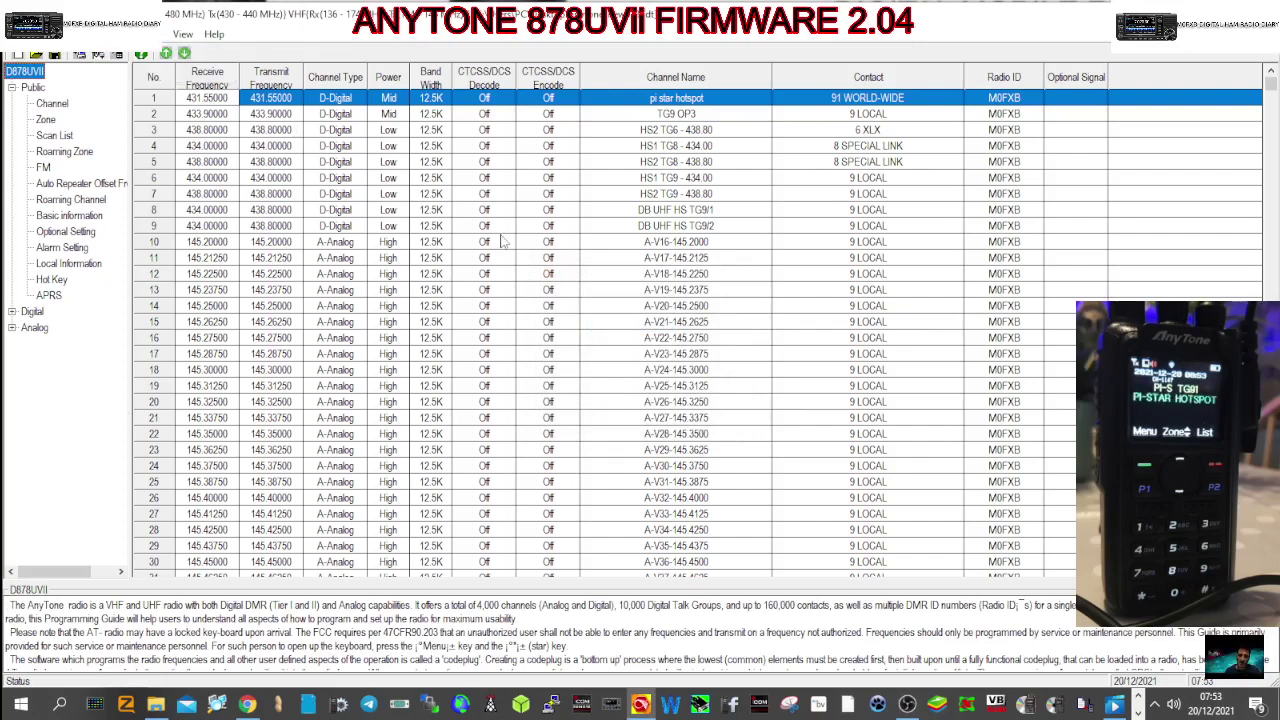
- Save the current codeplug over the existing new878.rdt file
{"action": "left_click", "coordinate": [54, 56]}
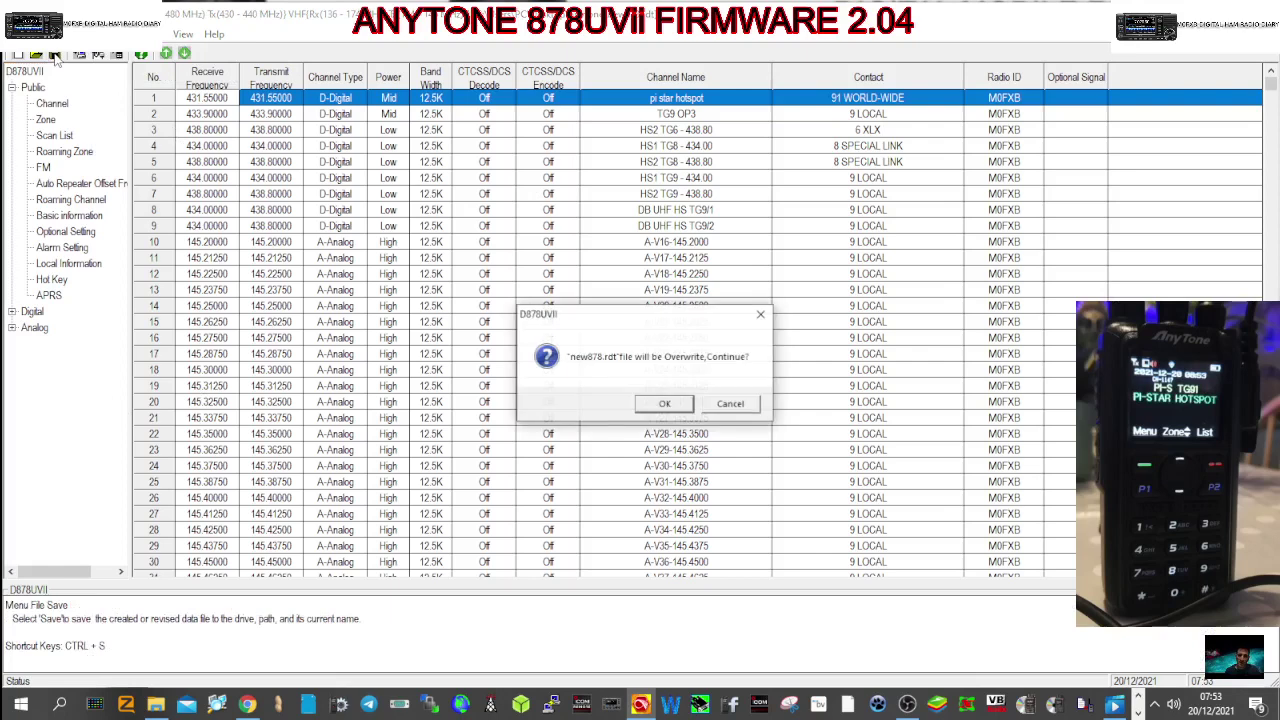
{"action": "left_click", "coordinate": [665, 405]}
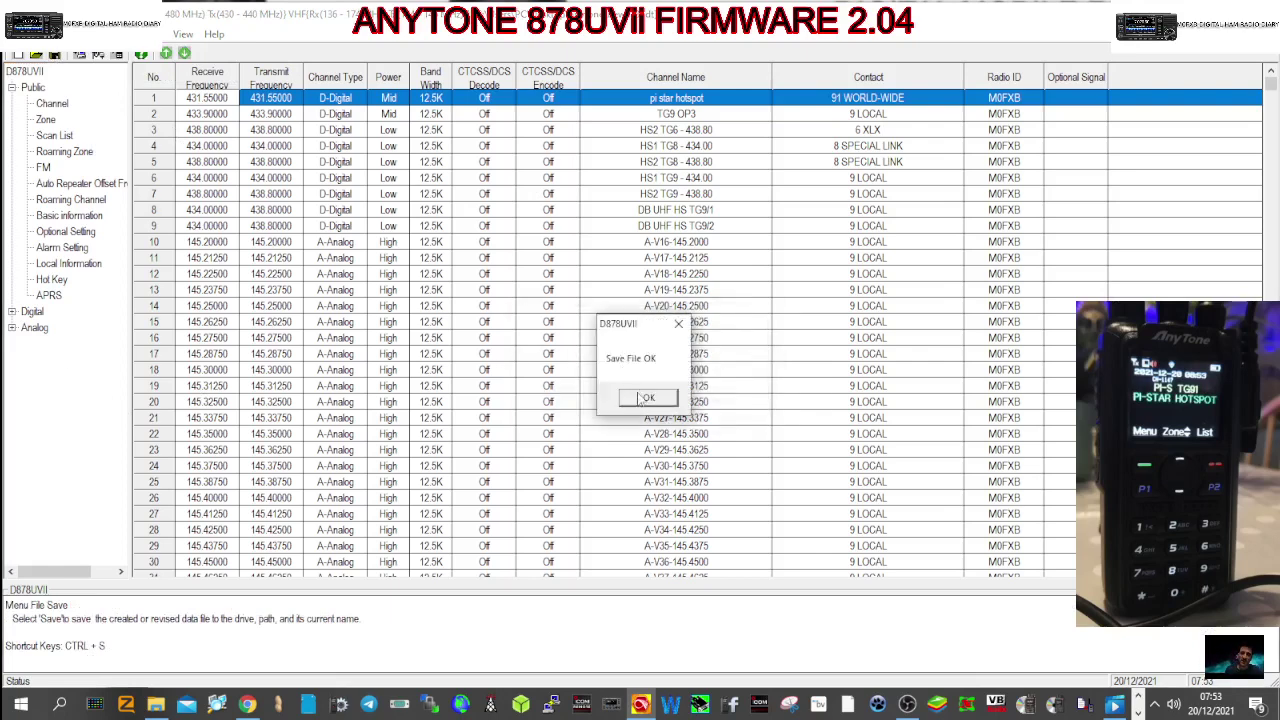
{"action": "left_click", "coordinate": [645, 399]}
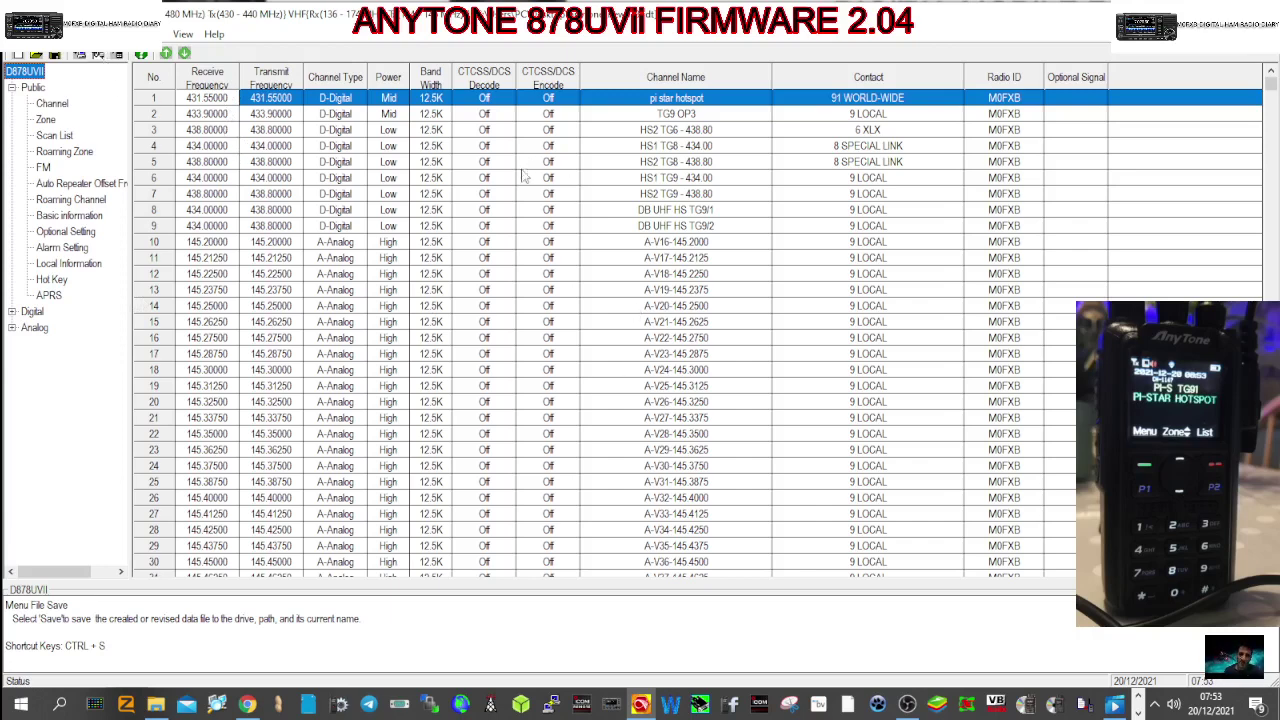
- Open the firmware and icon update tool and load D878UVII_V2.04_20211209.spi from the D878UVII_V2.04 FW folder in the Desktop's anytone folder
{"action": "key", "text": "alt+t"}
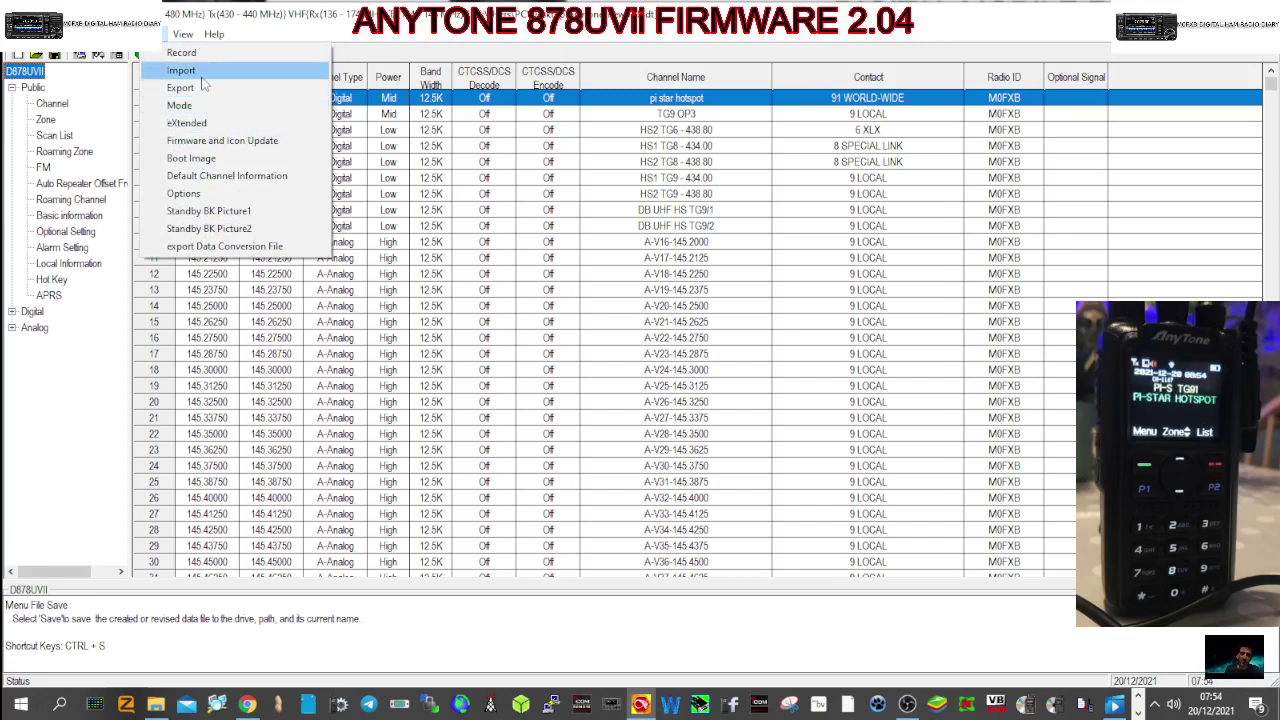
{"action": "left_click", "coordinate": [206, 144]}
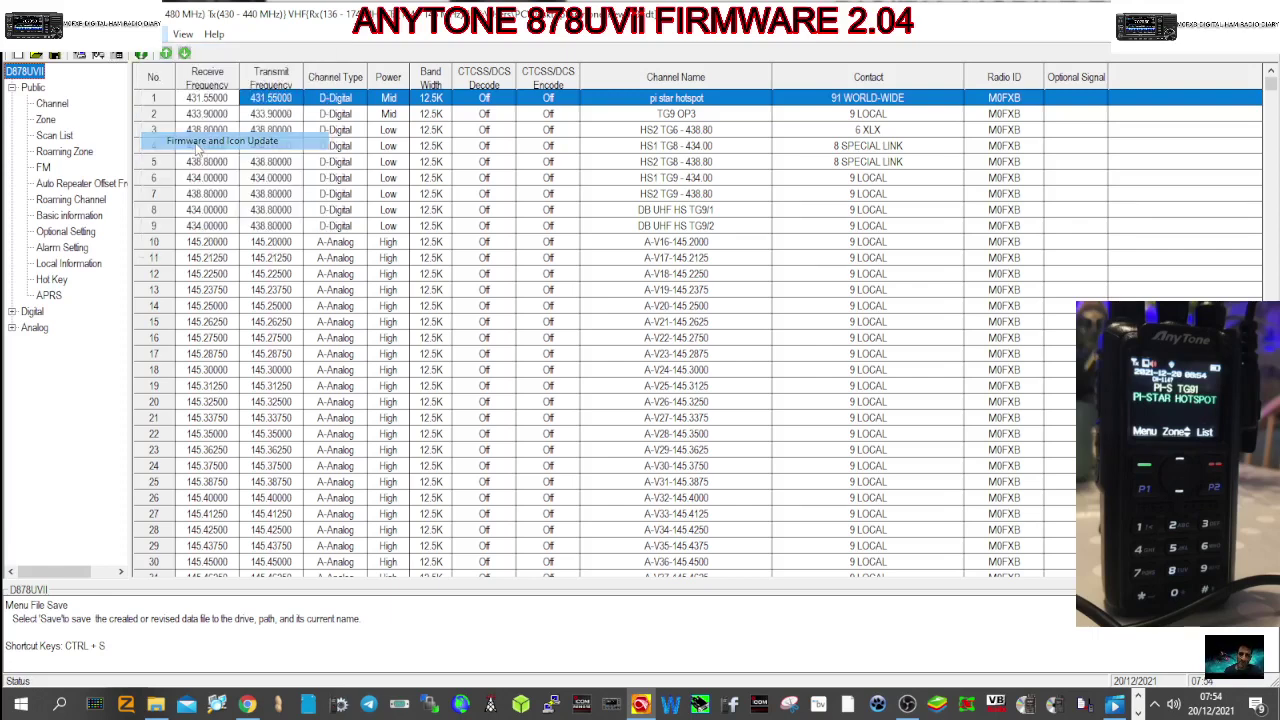
{"action": "left_click", "coordinate": [628, 264]}
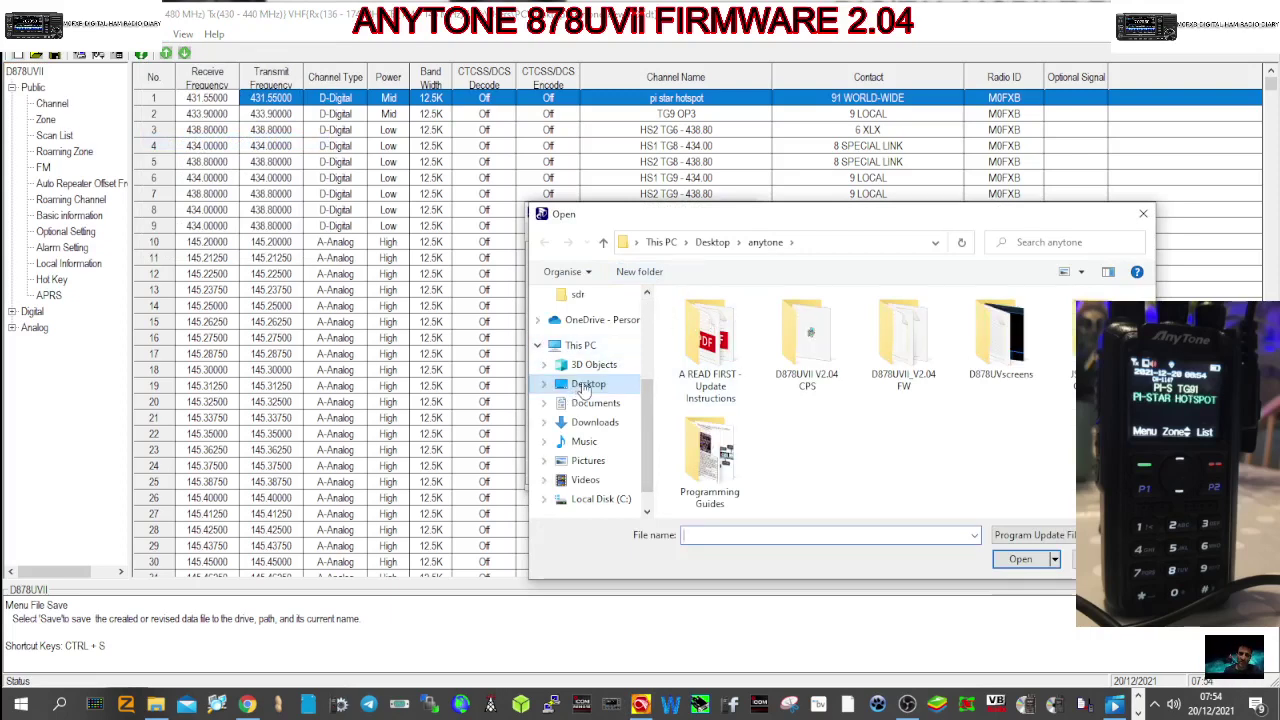
{"action": "left_click", "coordinate": [586, 388]}
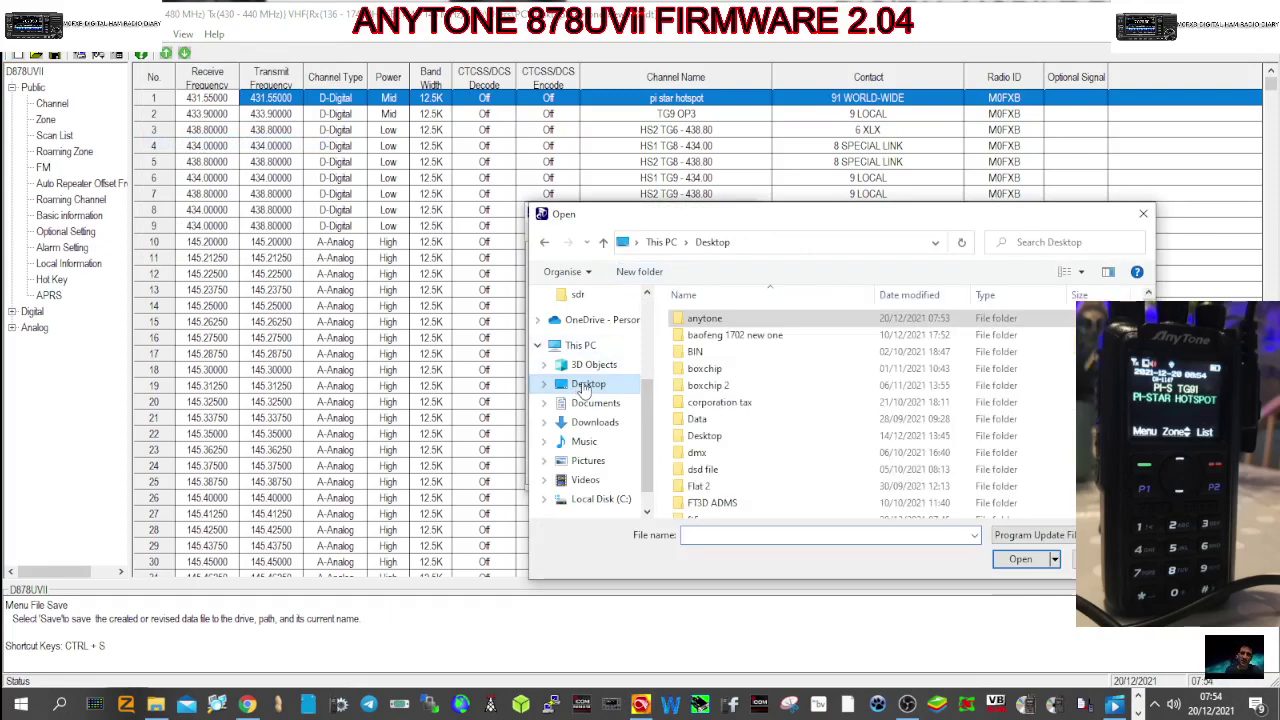
{"action": "double_click", "coordinate": [716, 322]}
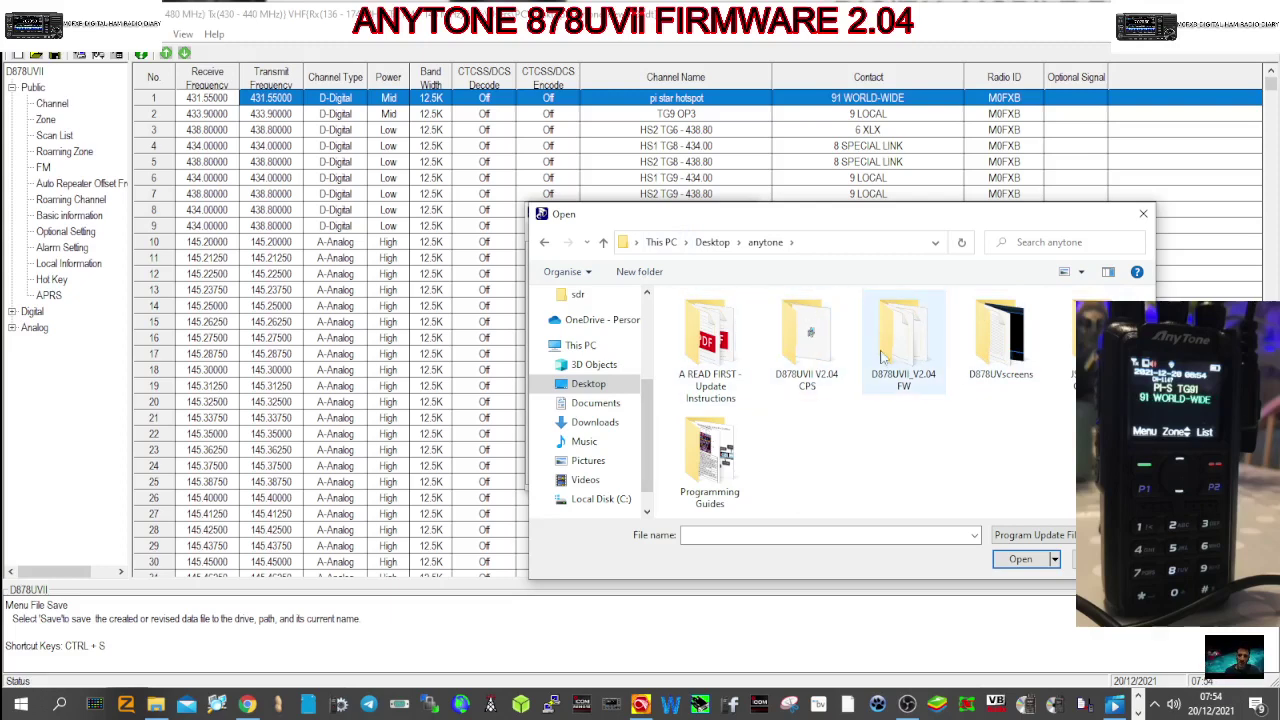
{"action": "mouse_move", "coordinate": [924, 342]}
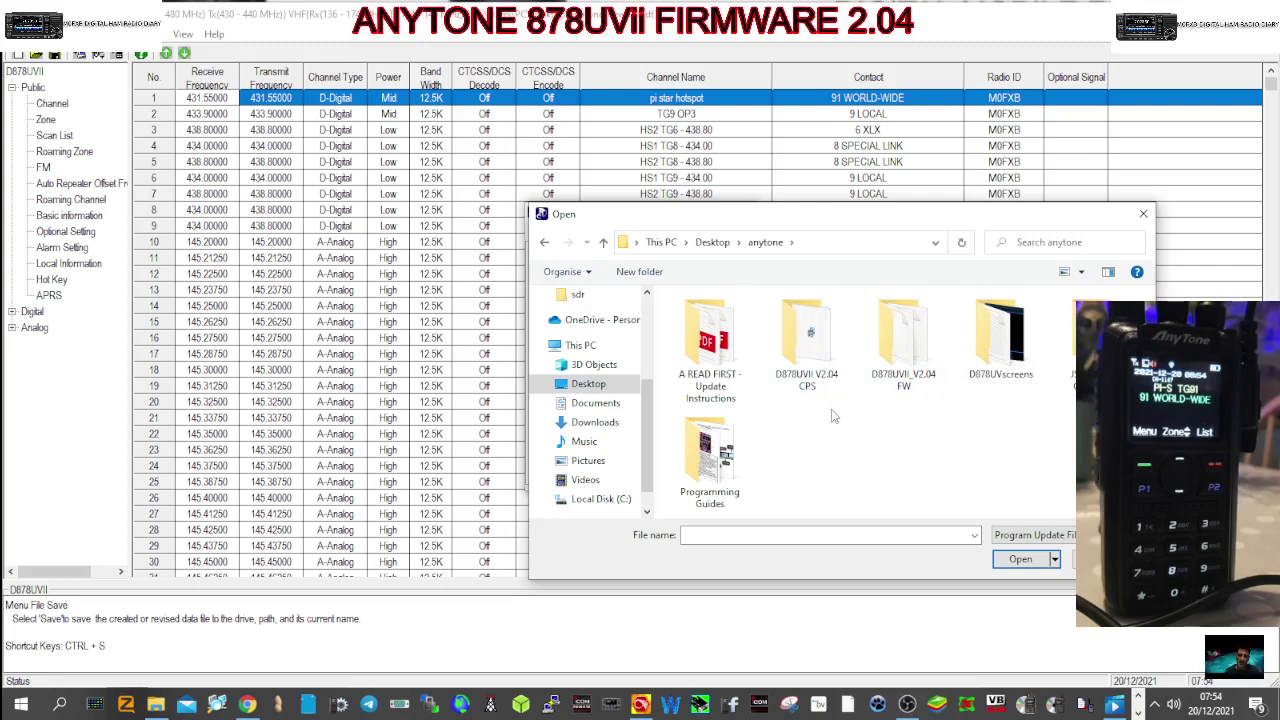
{"action": "double_click", "coordinate": [903, 345]}
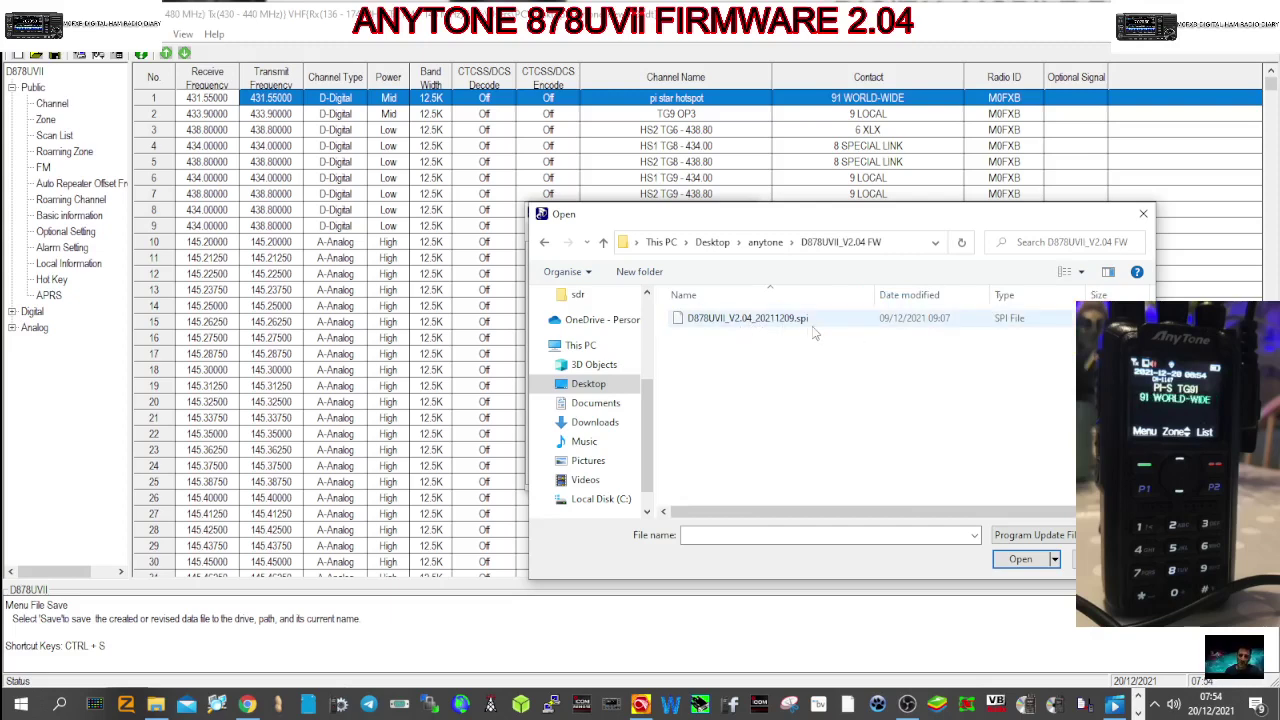
{"action": "double_click", "coordinate": [722, 320]}
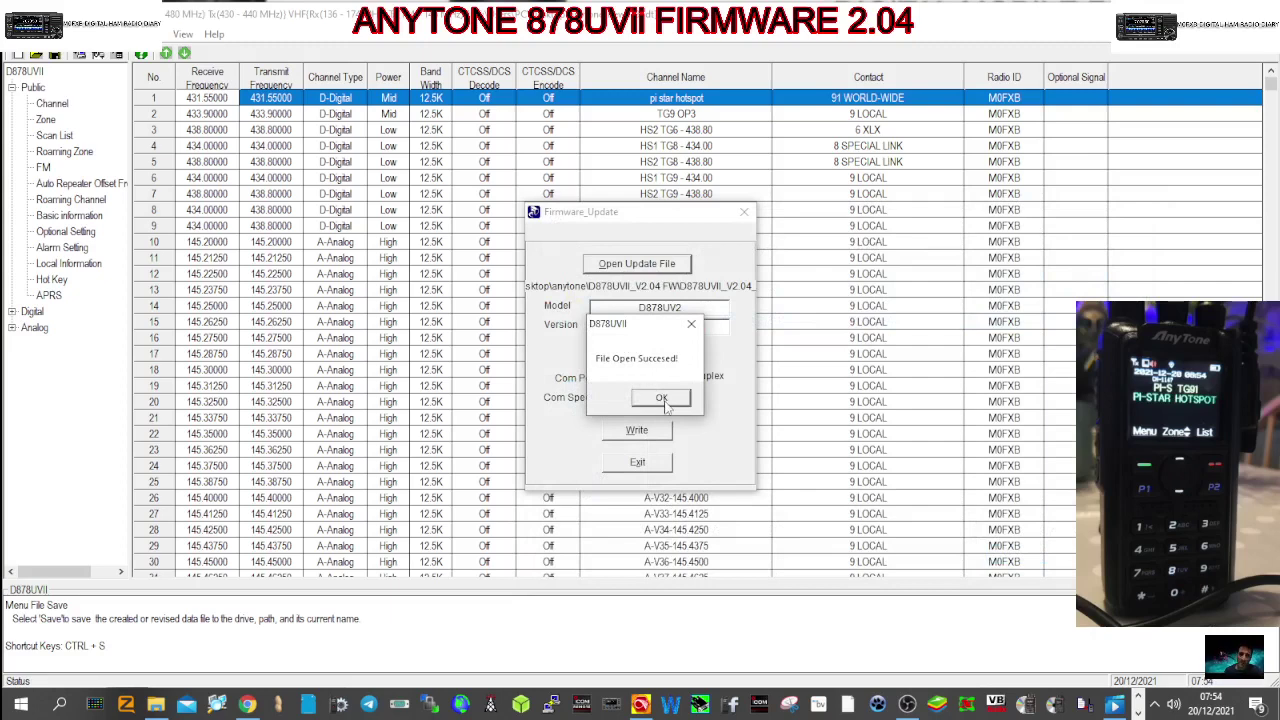
{"action": "left_click", "coordinate": [661, 399]}
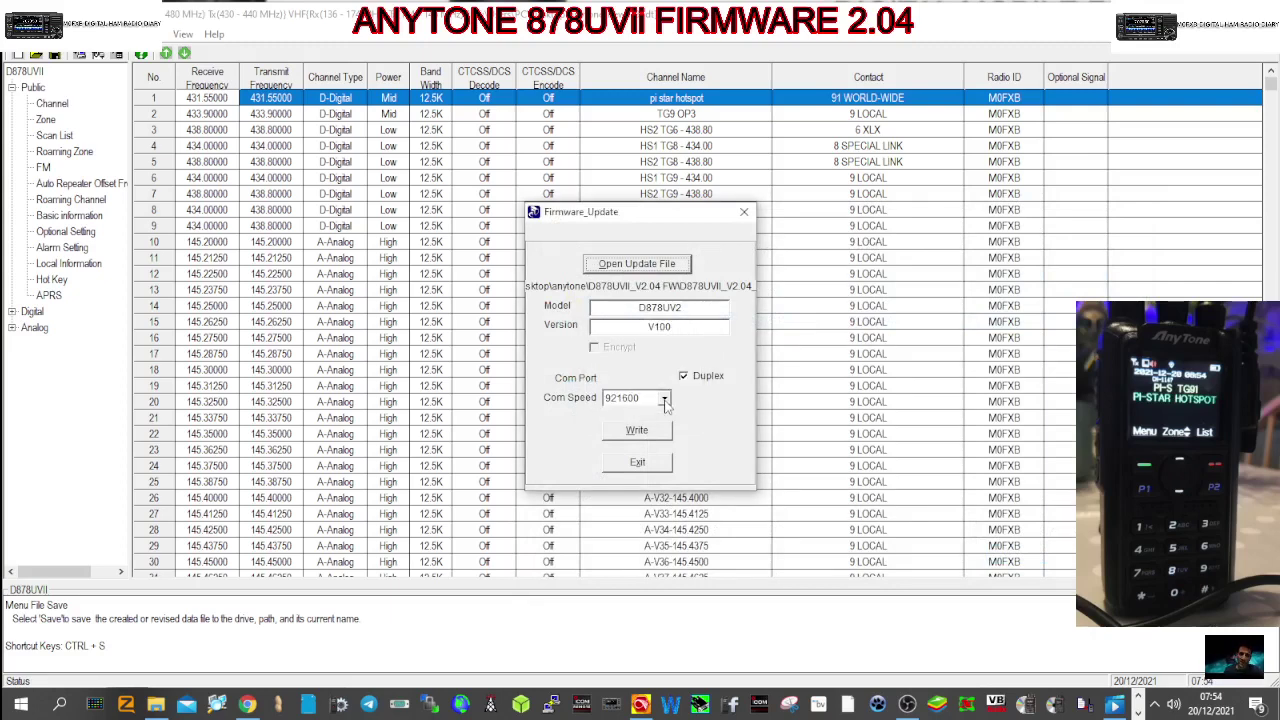
- Try to write the loaded firmware to the radio, retry the link once, and exit the firmware update tool
{"action": "left_click", "coordinate": [645, 433]}
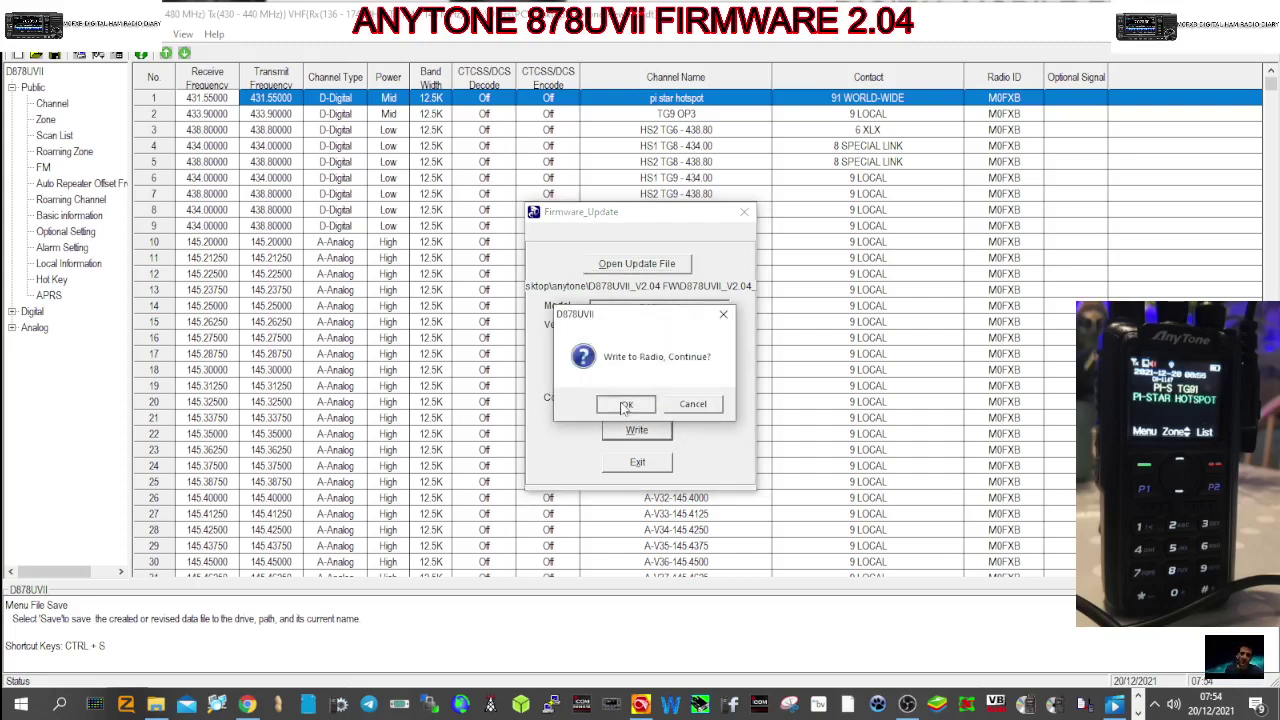
{"action": "left_click", "coordinate": [625, 405]}
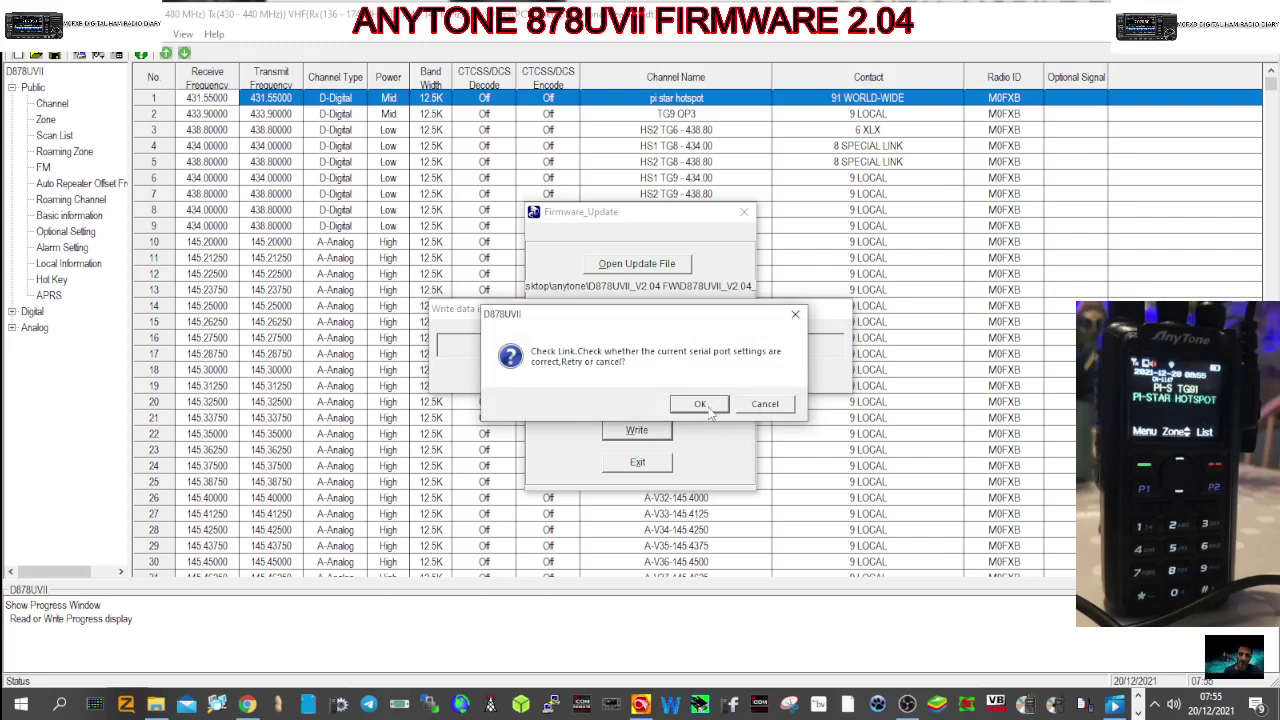
{"action": "left_click", "coordinate": [701, 404]}
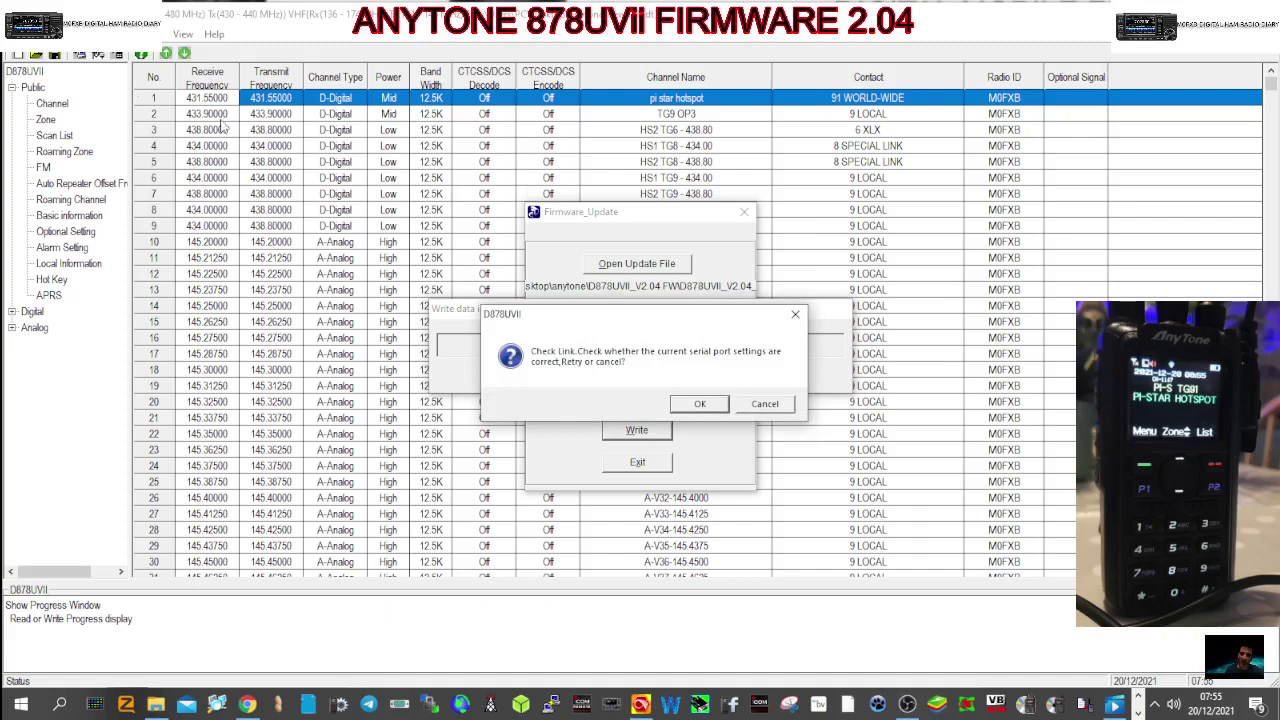
{"action": "left_click", "coordinate": [764, 406]}
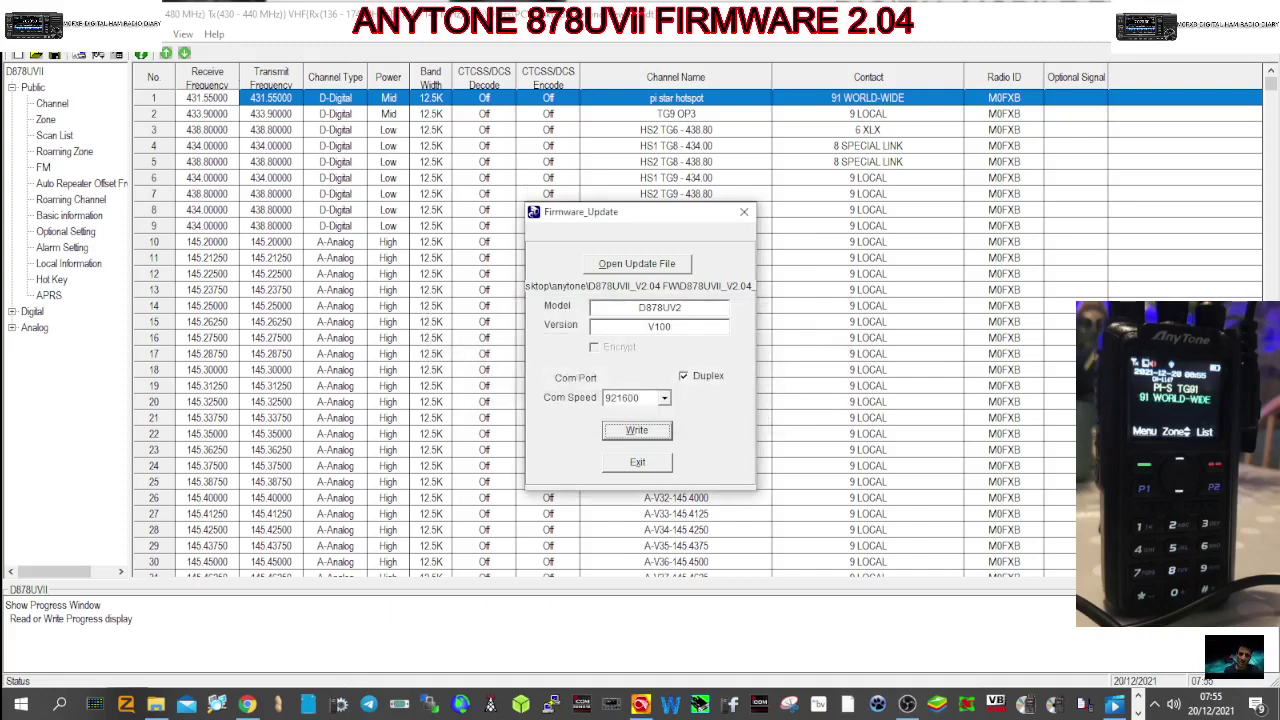
{"action": "left_click", "coordinate": [655, 472]}
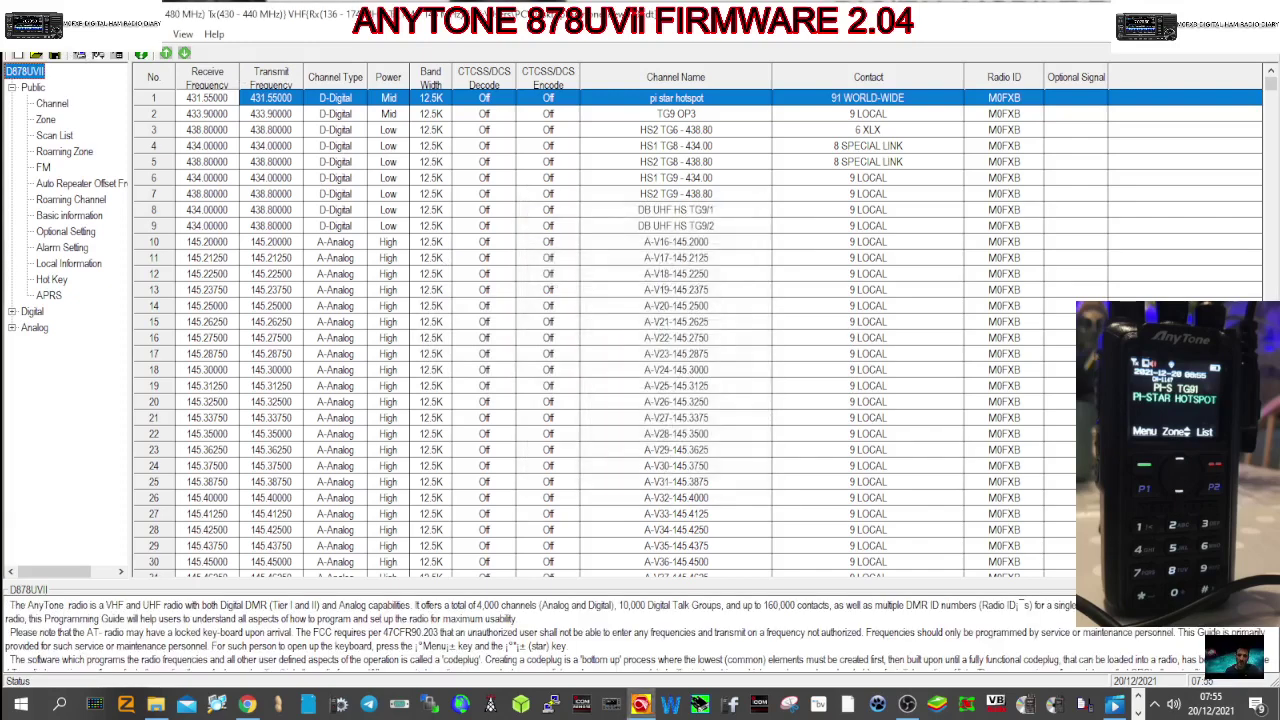
- Reselect COM5 as the programming software's communication port
{"action": "left_click", "coordinate": [93, 55]}
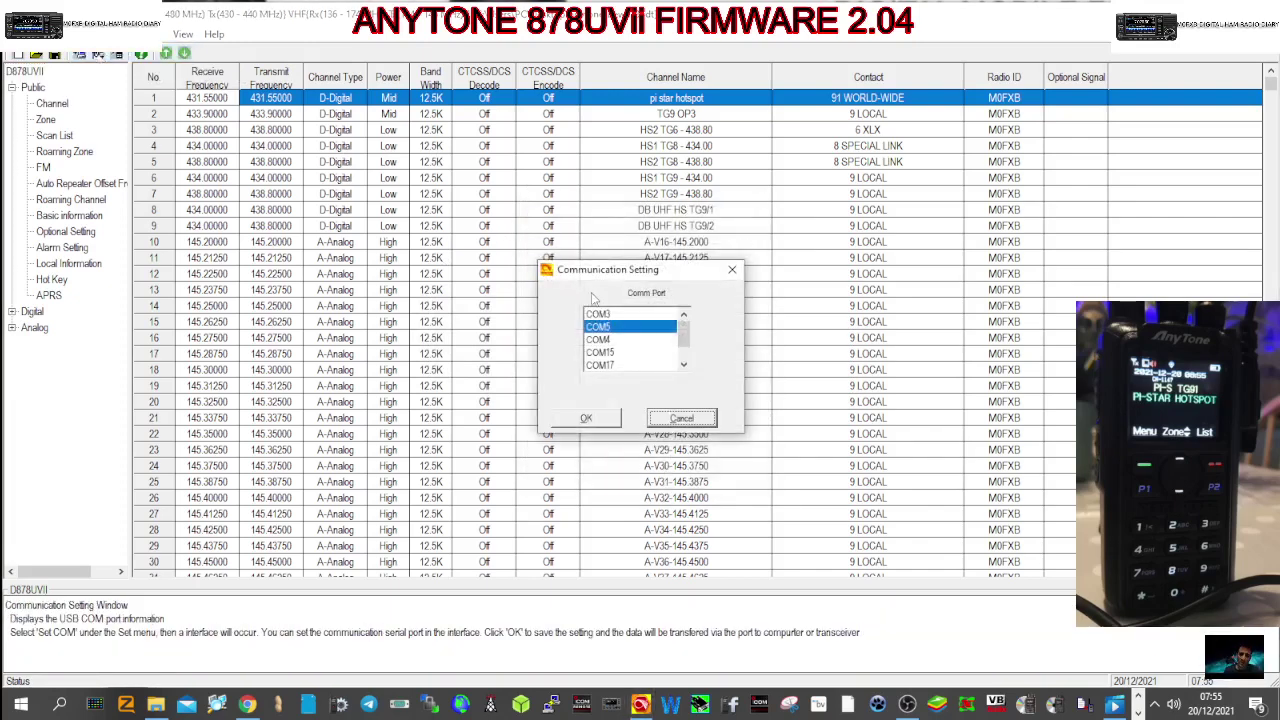
{"action": "left_click", "coordinate": [628, 330]}
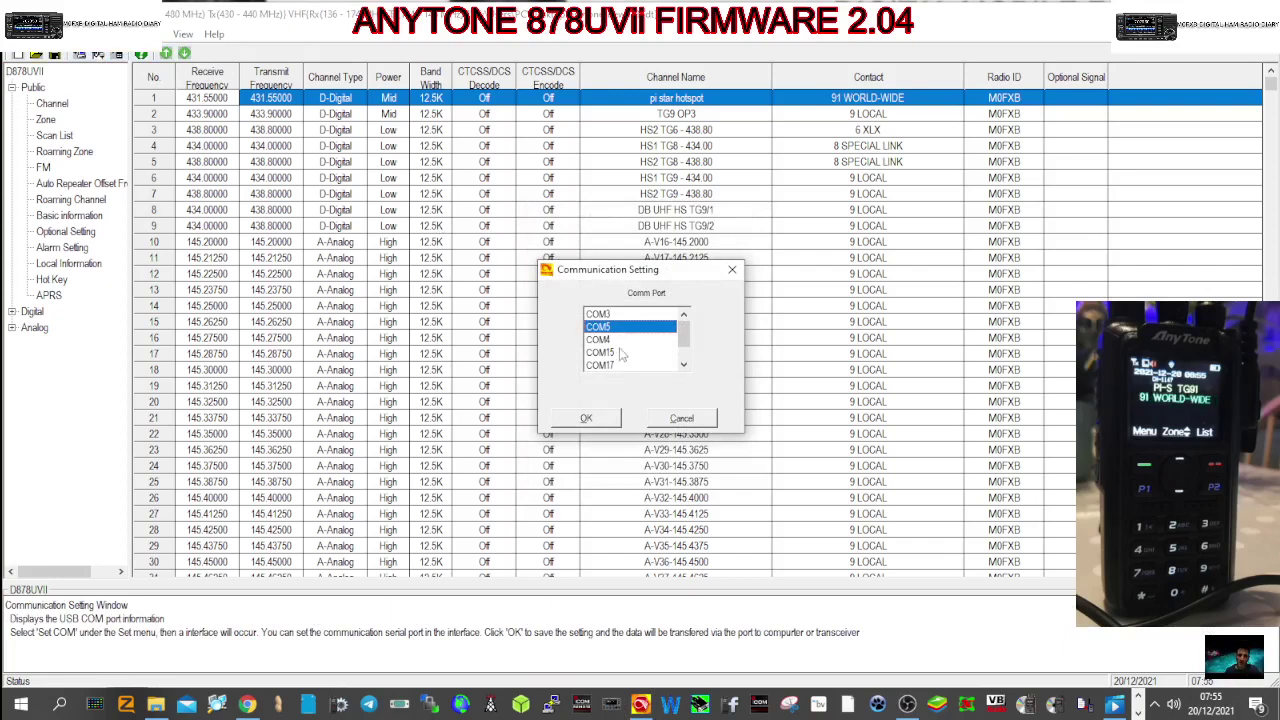
{"action": "left_click", "coordinate": [590, 418]}
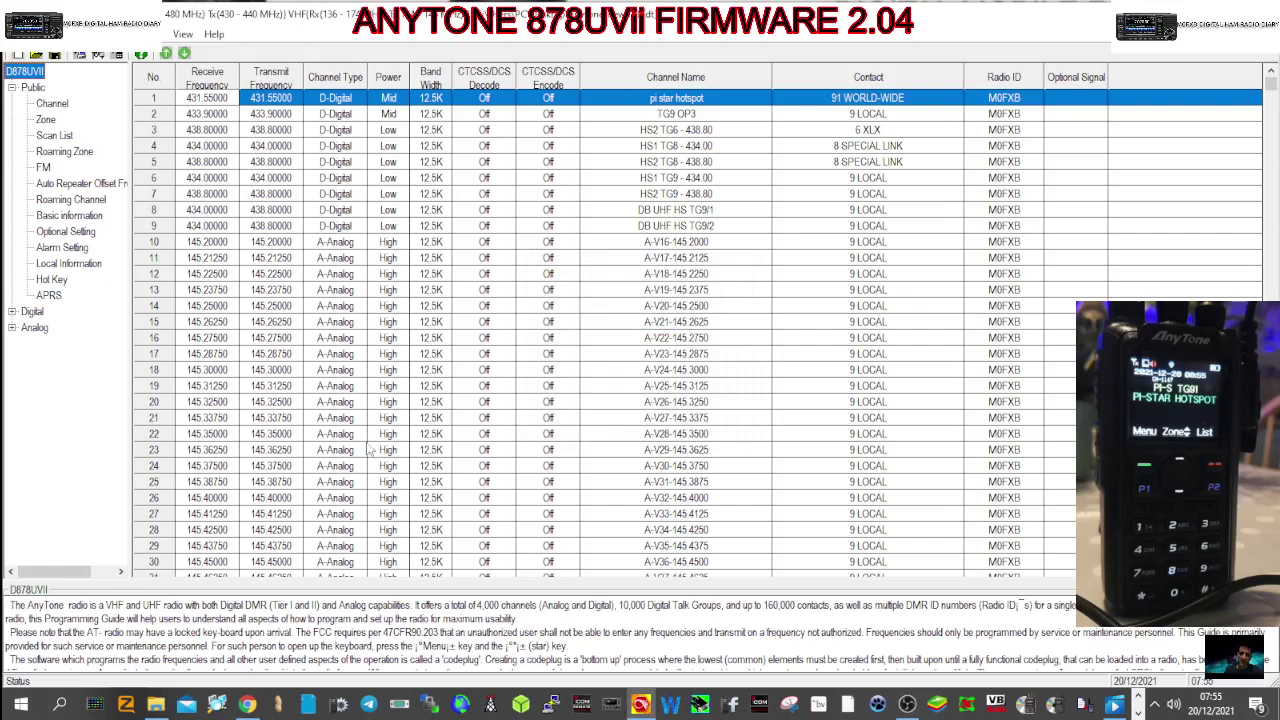
- Check in Device Manager which COM port the GD32 Virtual Com Port uses, and minimize the window
{"action": "right_click", "coordinate": [33, 708]}
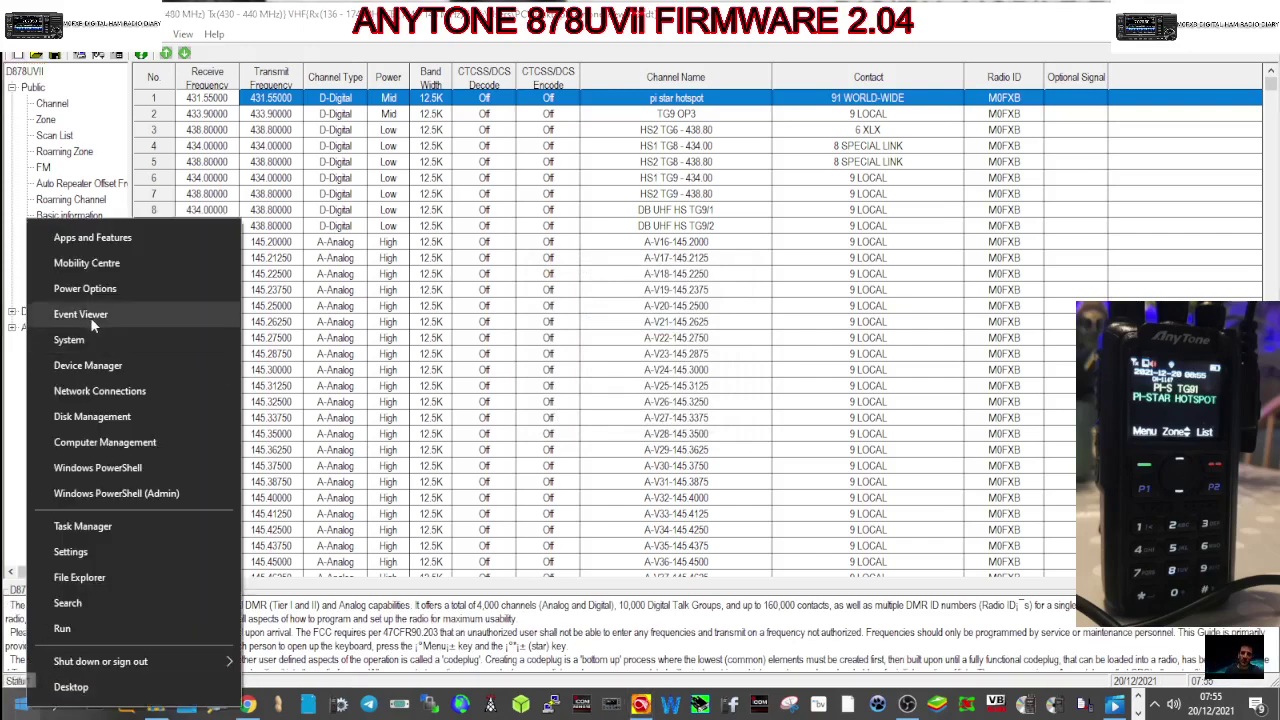
{"action": "left_click", "coordinate": [90, 368]}
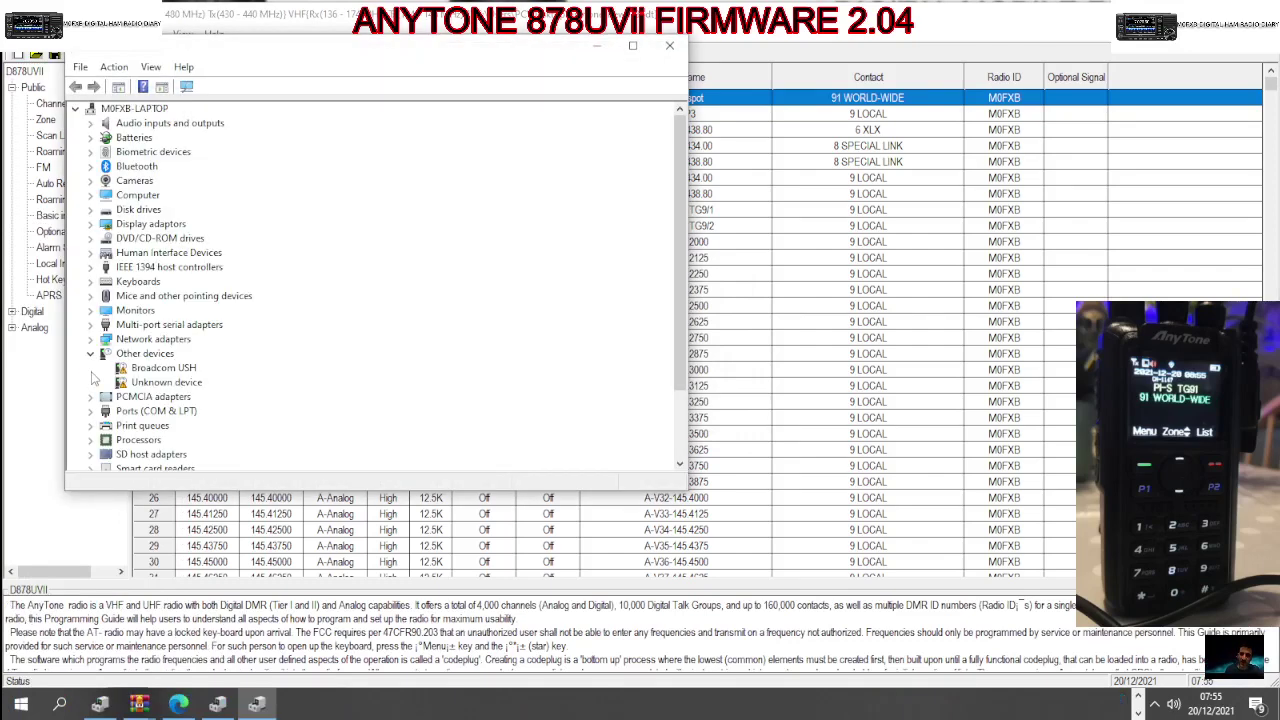
{"action": "left_click", "coordinate": [168, 414]}
{"action": "double_click", "coordinate": [168, 418]}
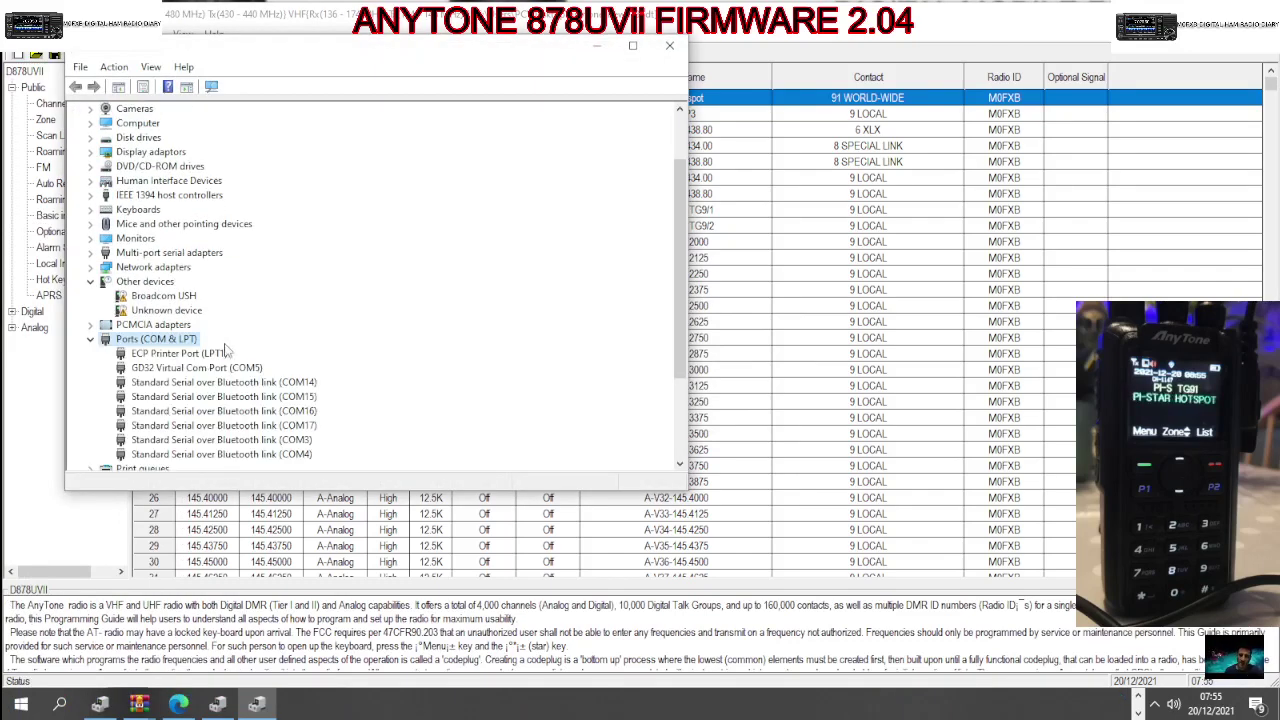
{"action": "left_click", "coordinate": [596, 46]}
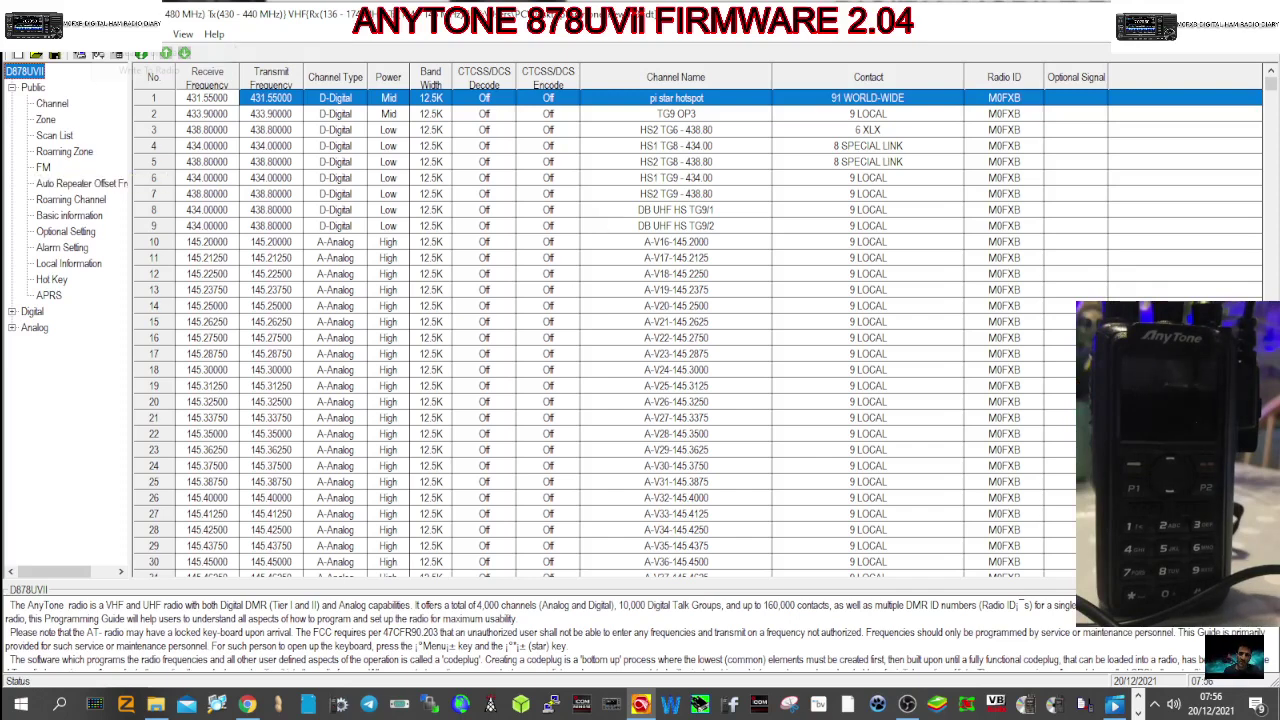
- Reopen the firmware and icon update tool and load the D878UVII_V2.04_20211209.spi update file
{"action": "left_click", "coordinate": [128, 34]}
{"action": "mouse_move", "coordinate": [150, 34]}
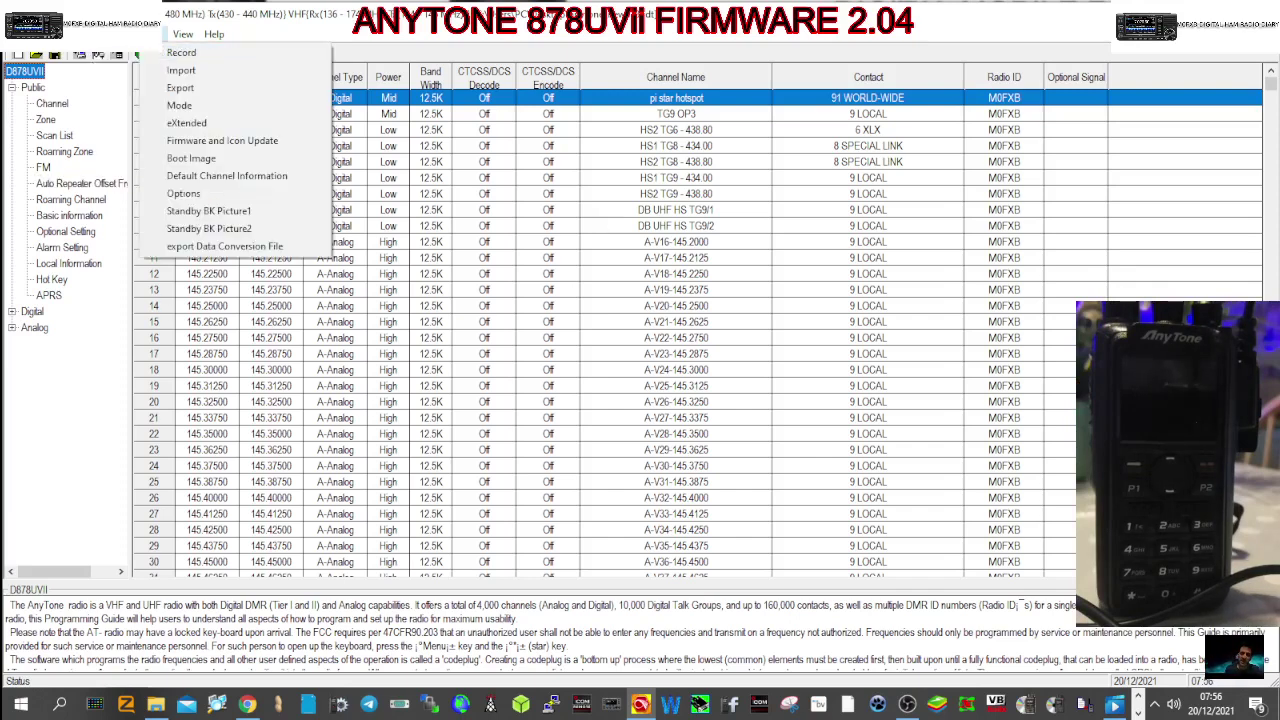
{"action": "left_click", "coordinate": [222, 140]}
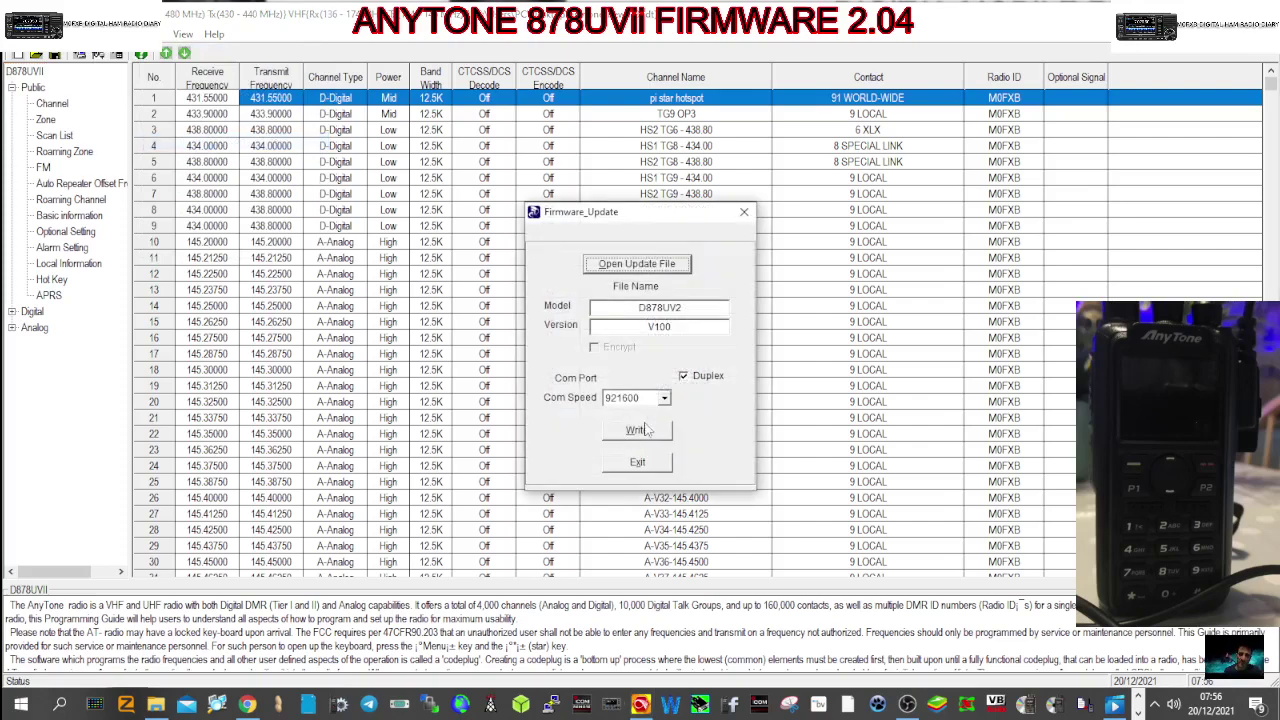
{"action": "left_click", "coordinate": [641, 265]}
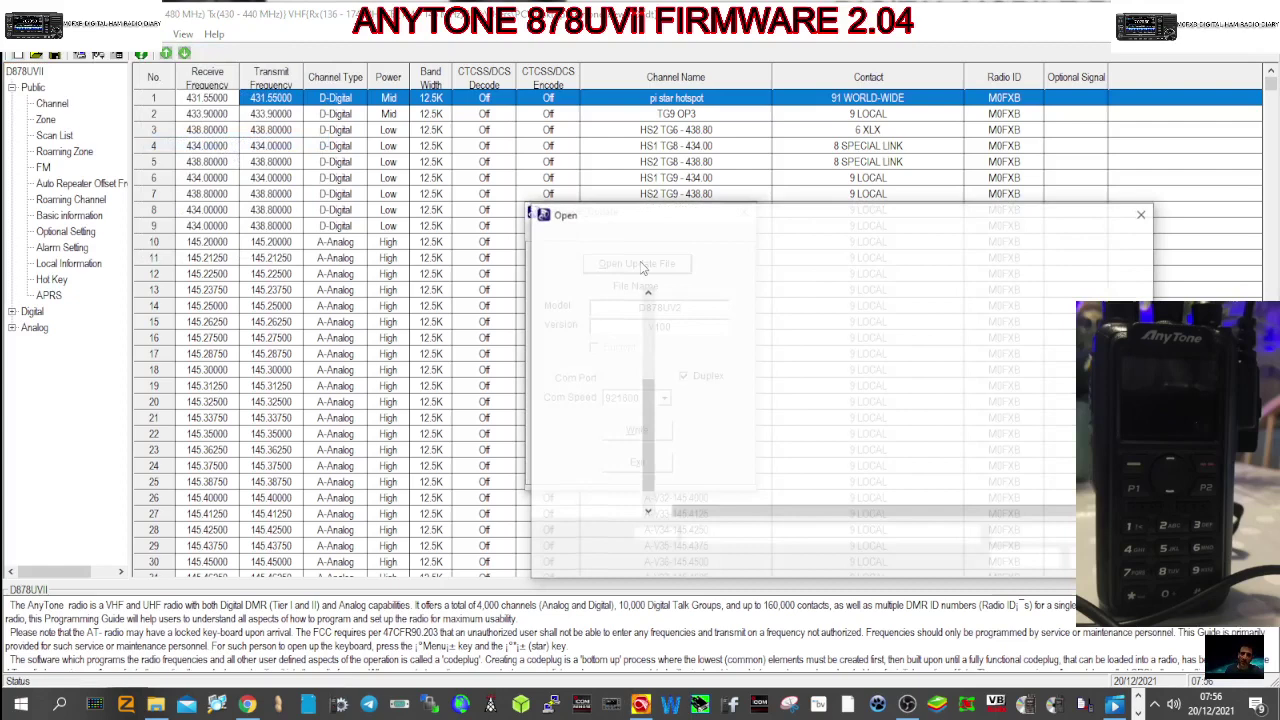
{"action": "double_click", "coordinate": [747, 318]}
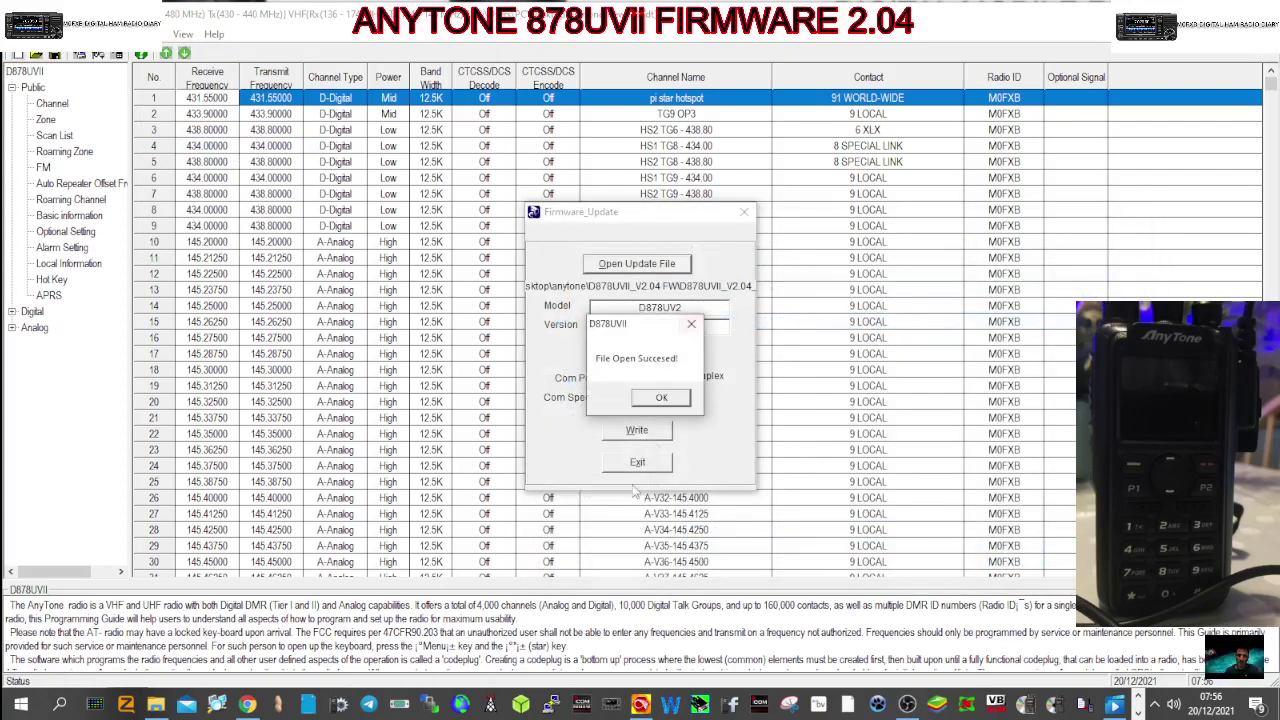
{"action": "left_click", "coordinate": [656, 400]}
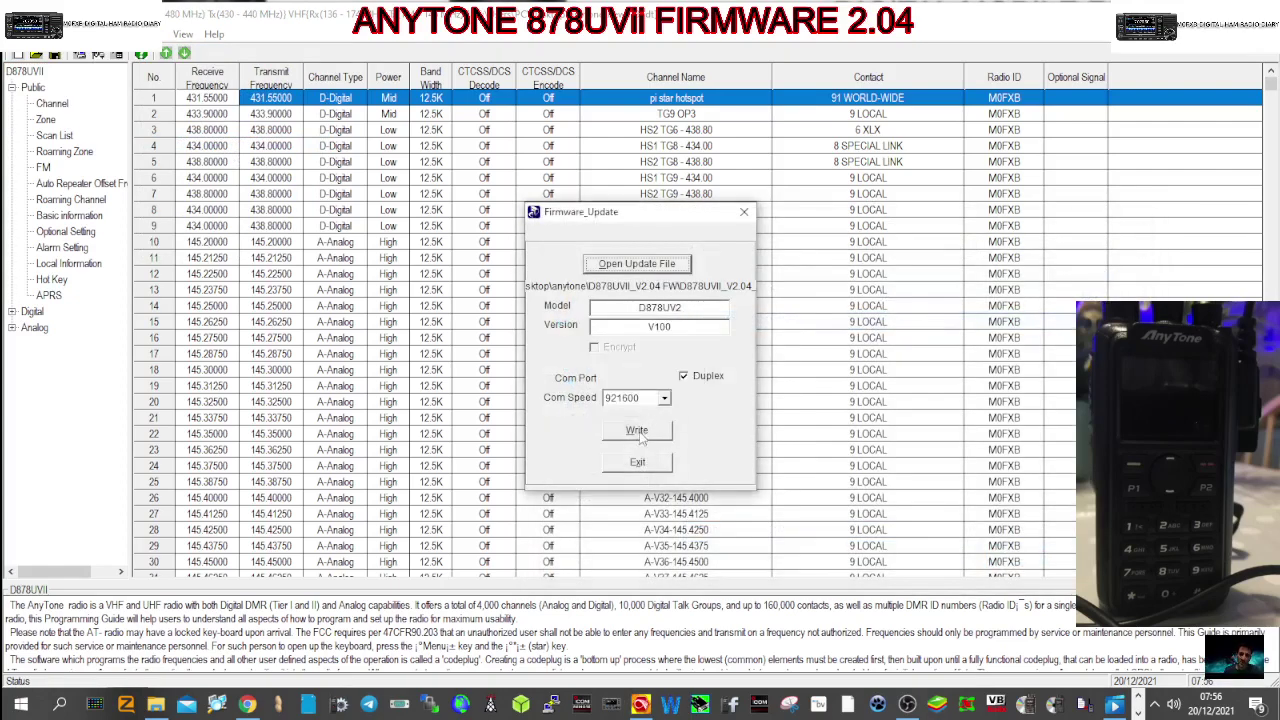
- Write the V2.04 firmware to the radio and exit the firmware update tool
{"action": "left_click", "coordinate": [640, 432]}
{"action": "left_click", "coordinate": [643, 405]}
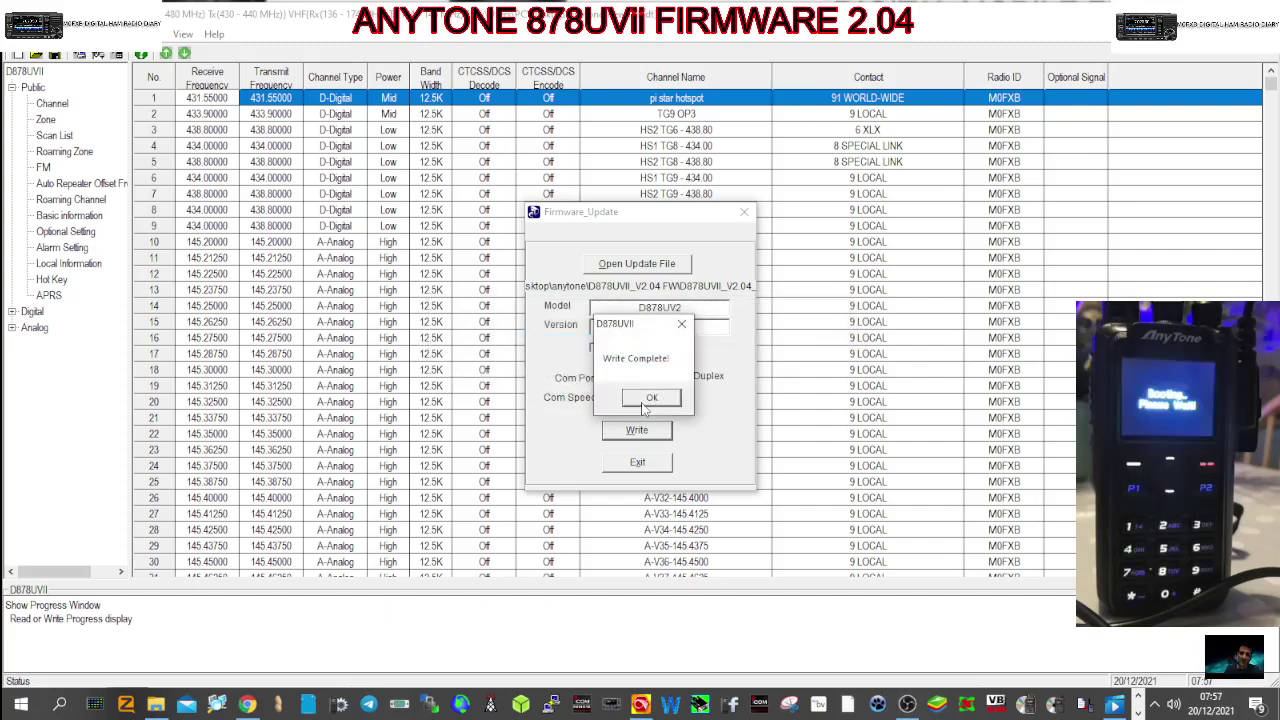
{"action": "left_click", "coordinate": [650, 399]}
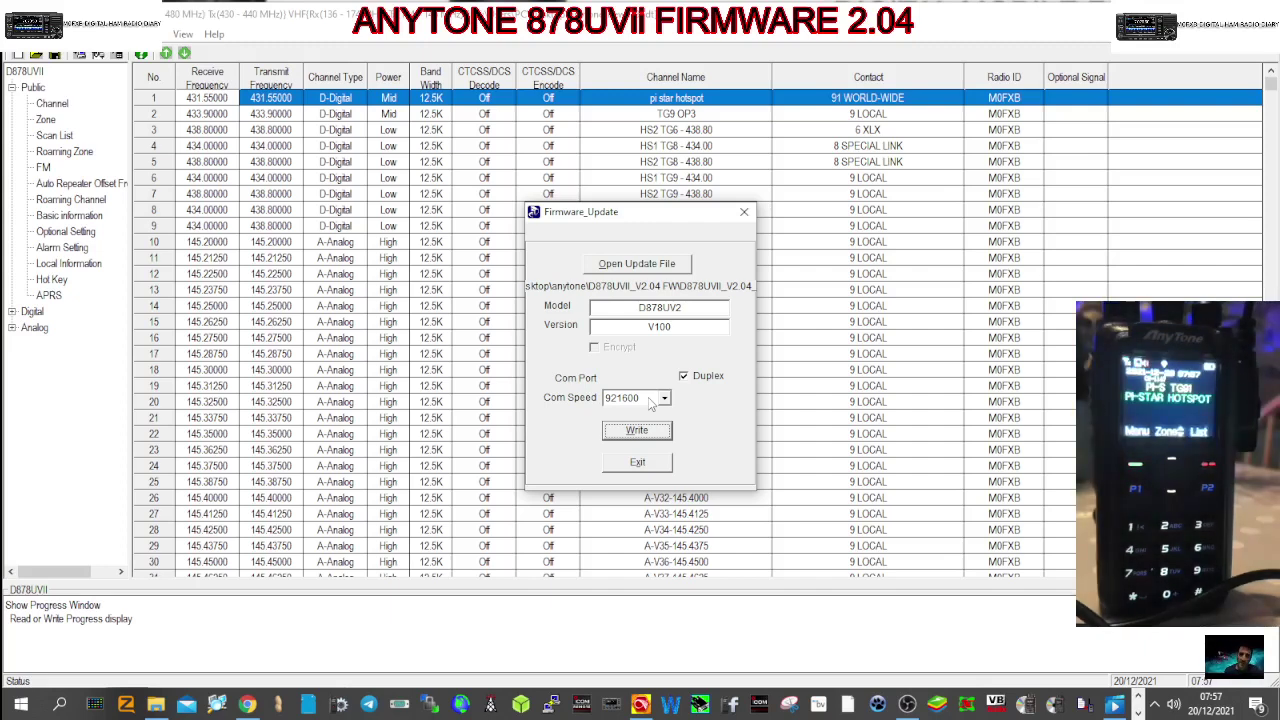
{"action": "left_click", "coordinate": [638, 466]}
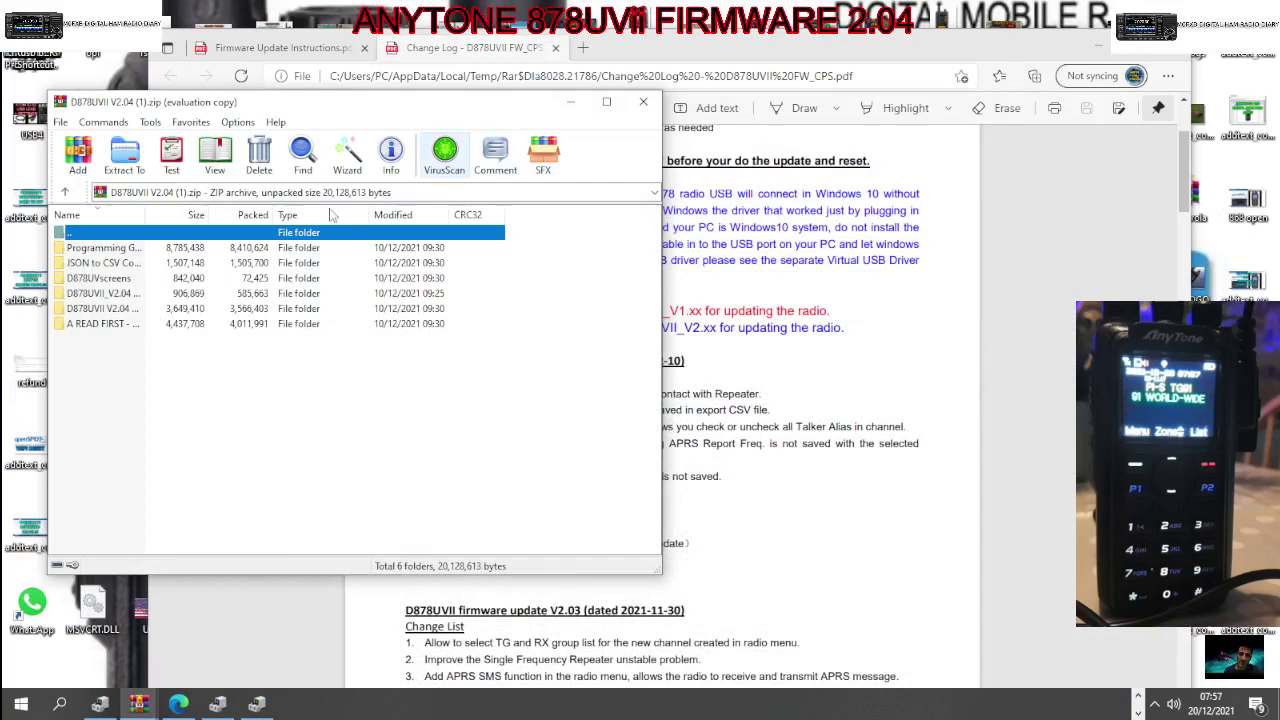
- Close the WinRAR archive window and read through the D878UVII change log PDF to the section on knowing the firmware version
{"action": "left_click", "coordinate": [645, 102]}
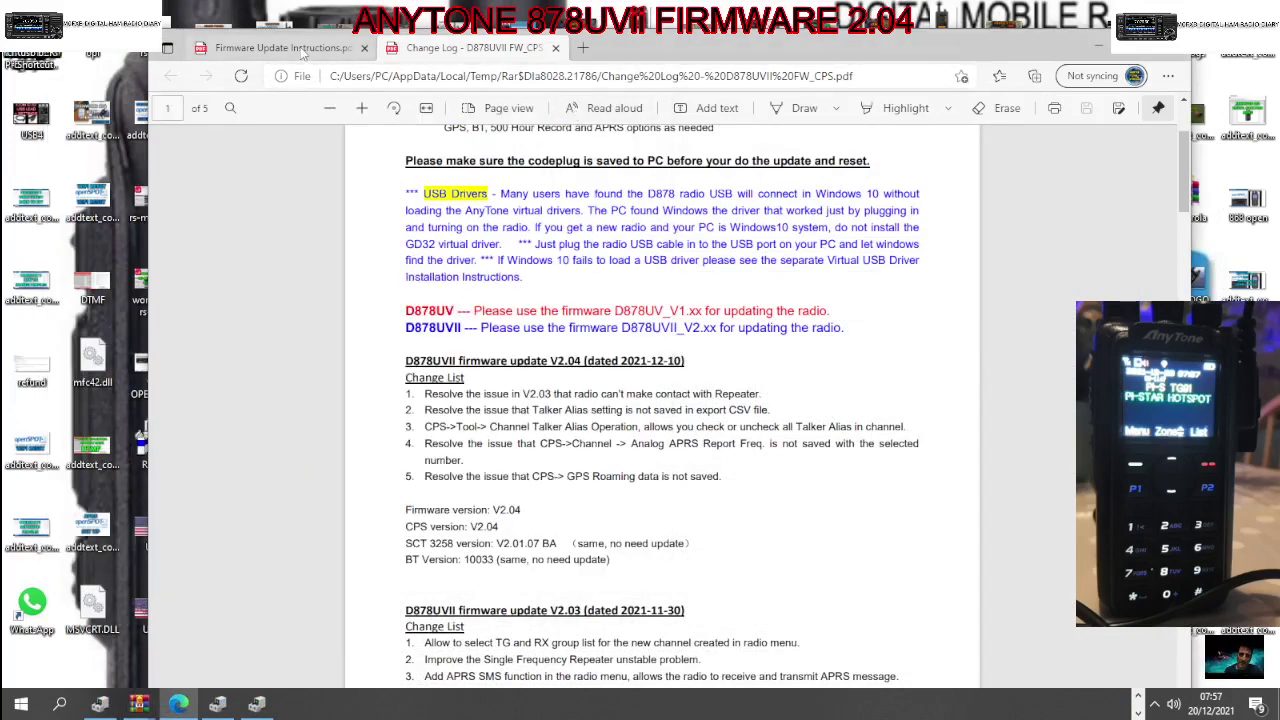
{"action": "scroll", "coordinate": [740, 300], "scroll_direction": "down", "scroll_amount": 10}
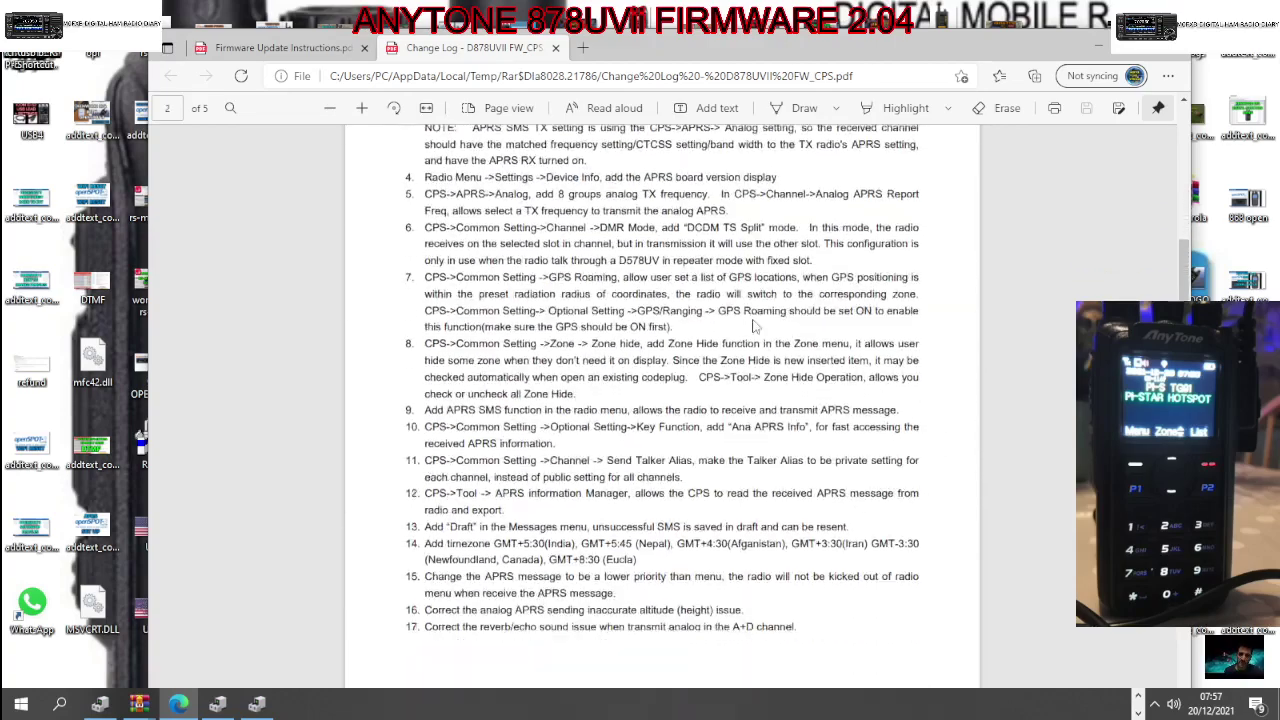
{"action": "scroll", "coordinate": [755, 327], "scroll_direction": "down", "scroll_amount": 15}
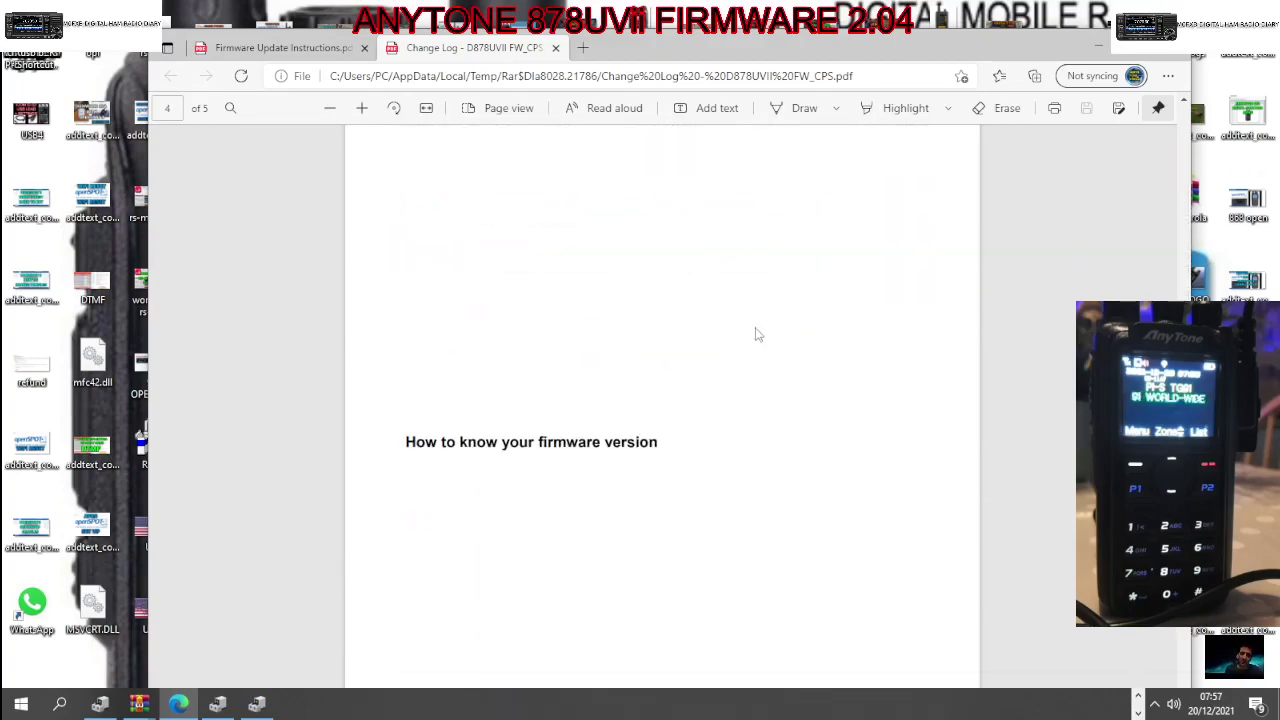
- Read the rest of the change log PDF, then review the Firmware Update Instructions PDF through the MCU reset section
{"action": "scroll", "coordinate": [755, 334], "scroll_direction": "down", "scroll_amount": 8}
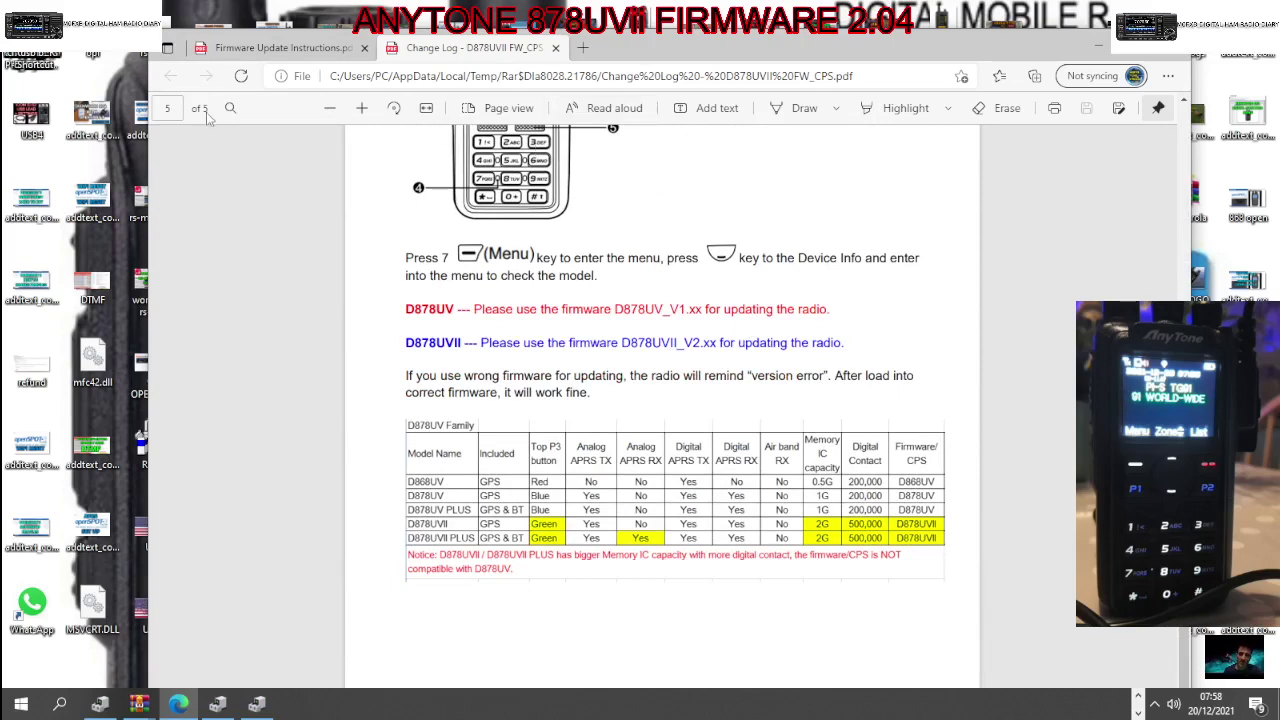
{"action": "left_click", "coordinate": [286, 50]}
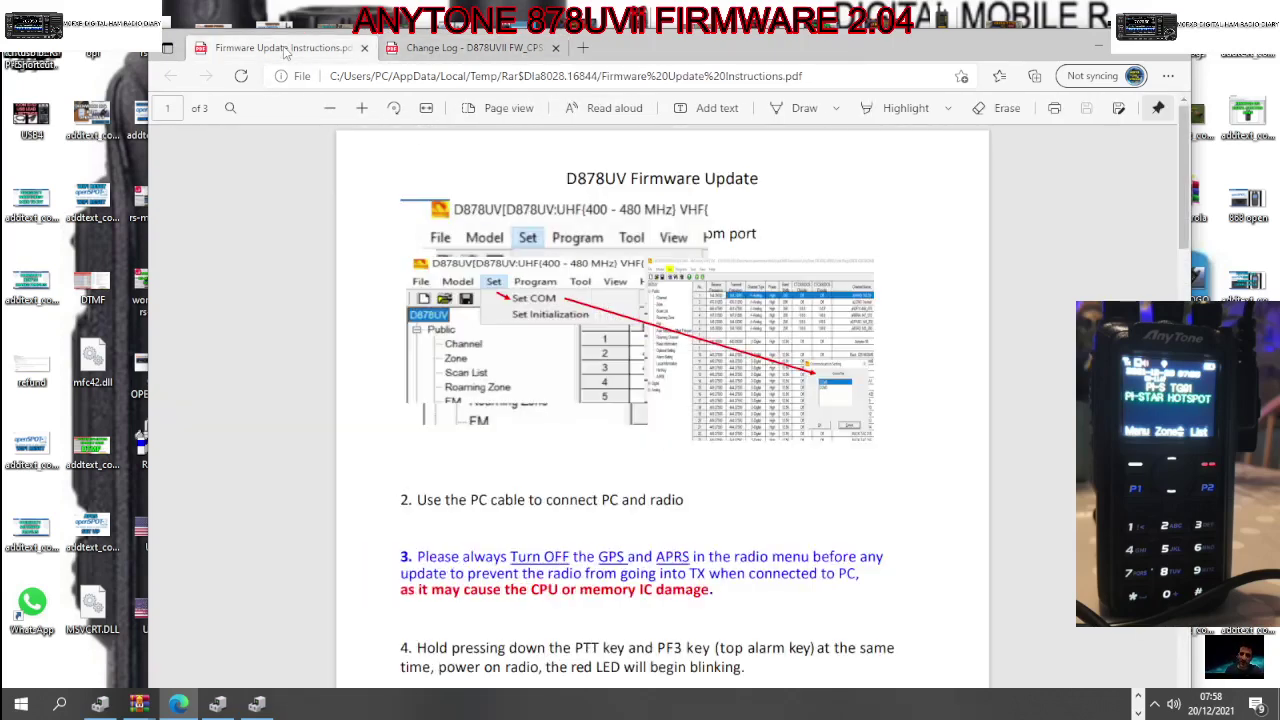
{"action": "scroll", "coordinate": [840, 253], "scroll_direction": "down", "scroll_amount": 10}
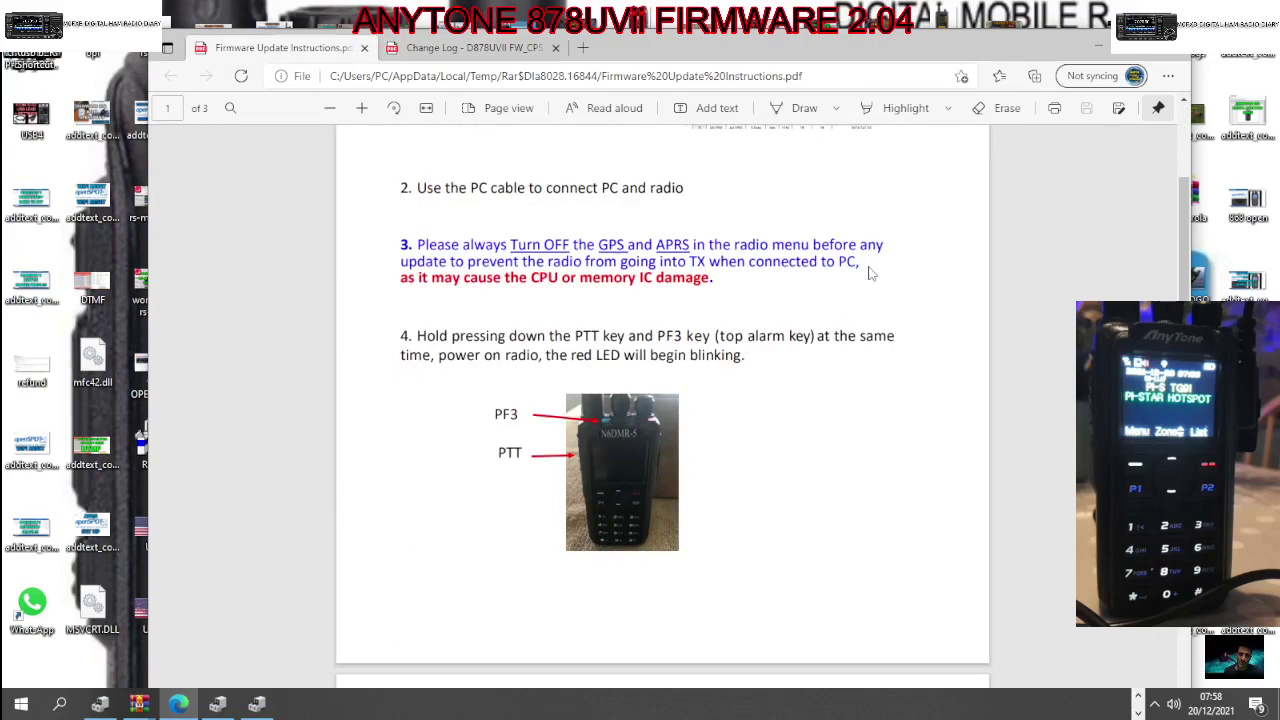
{"action": "scroll", "coordinate": [870, 275], "scroll_direction": "down", "scroll_amount": 12}
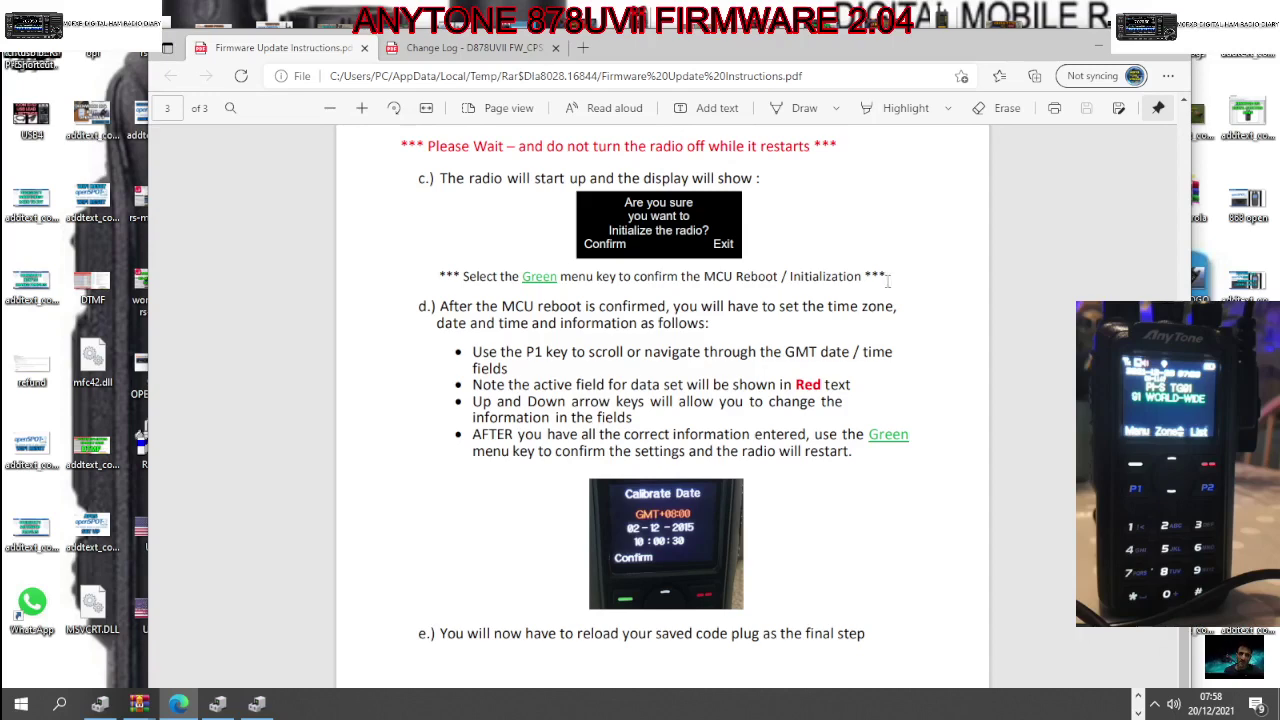
{"action": "scroll", "coordinate": [935, 318], "scroll_direction": "up", "scroll_amount": 3}
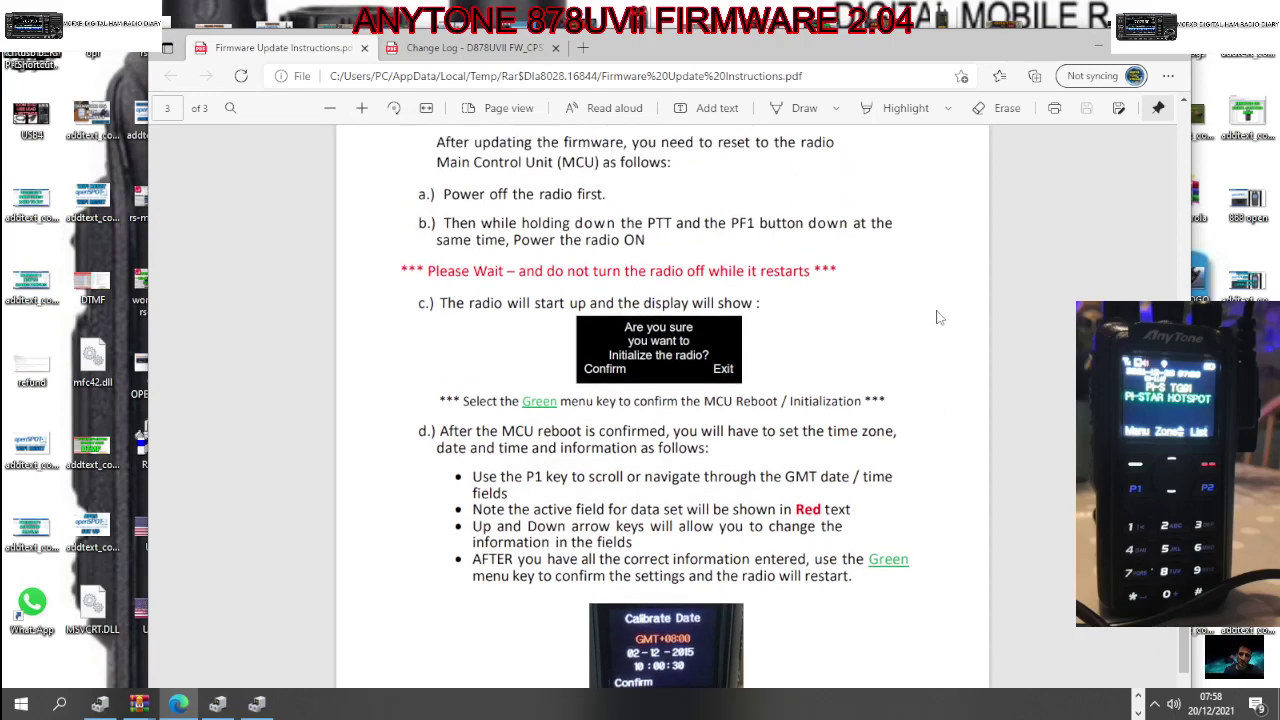
{"action": "scroll", "coordinate": [938, 317], "scroll_direction": "up", "scroll_amount": 4}
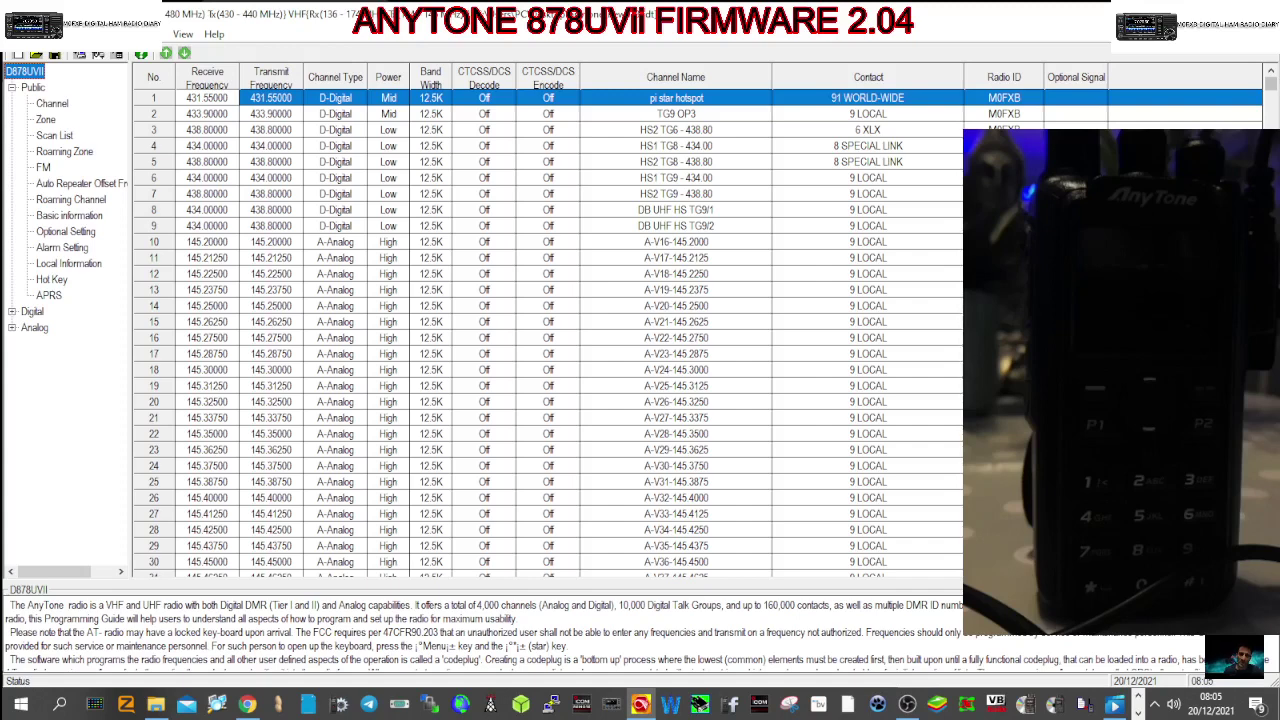
- Run D878UVII_Setup_2.04 from the D878UVII V2.04 CPS folder in English and continue past the welcome page
{"action": "key", "text": "alt+Tab"}
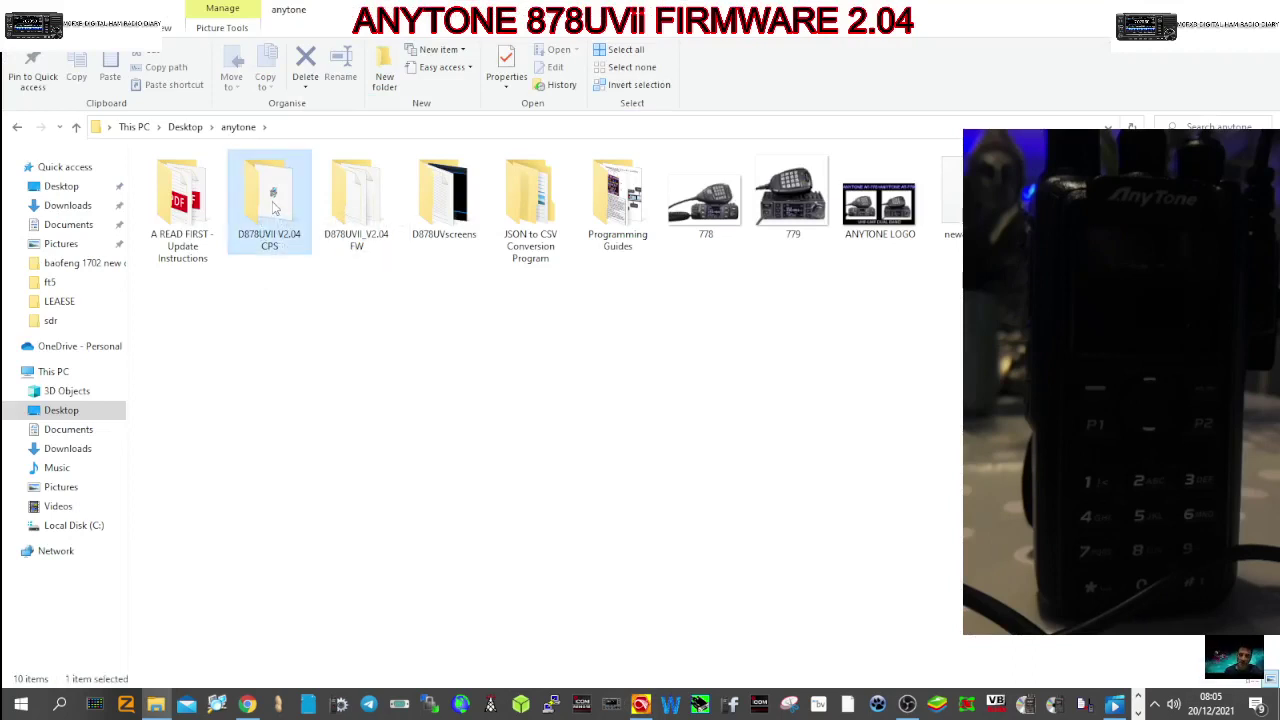
{"action": "double_click", "coordinate": [268, 206]}
{"action": "double_click", "coordinate": [220, 183]}
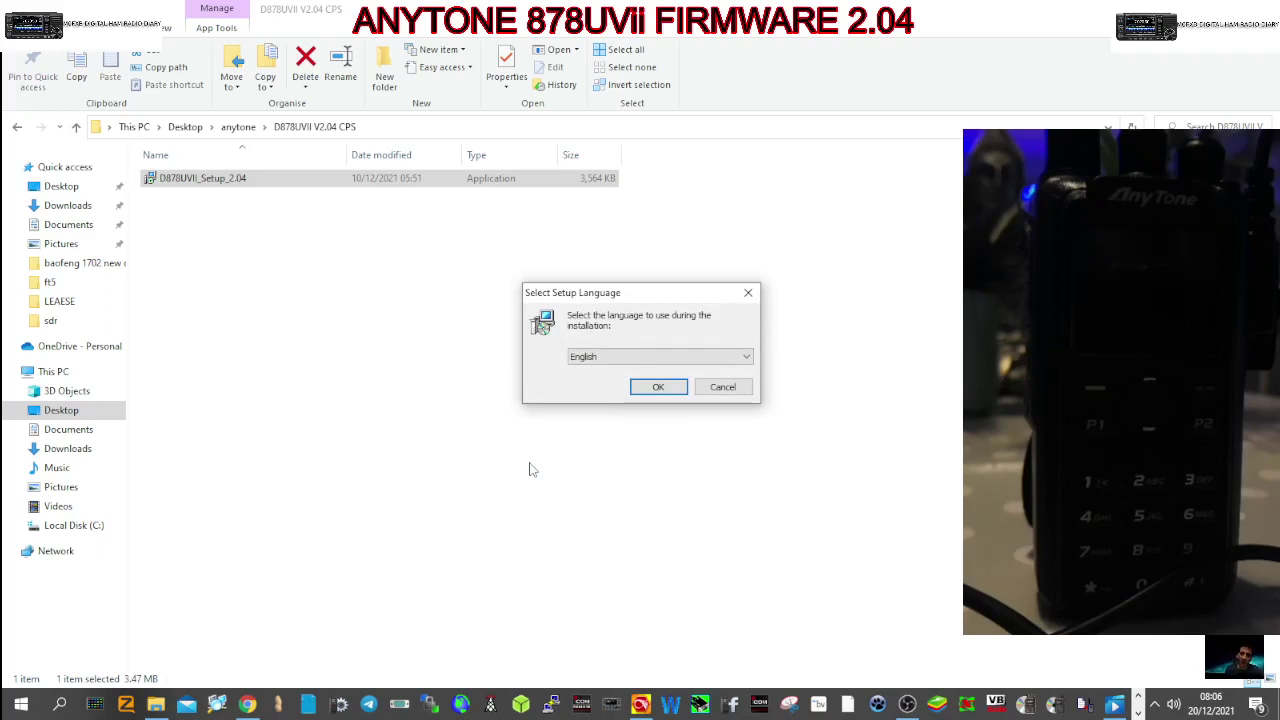
{"action": "left_click", "coordinate": [658, 388]}
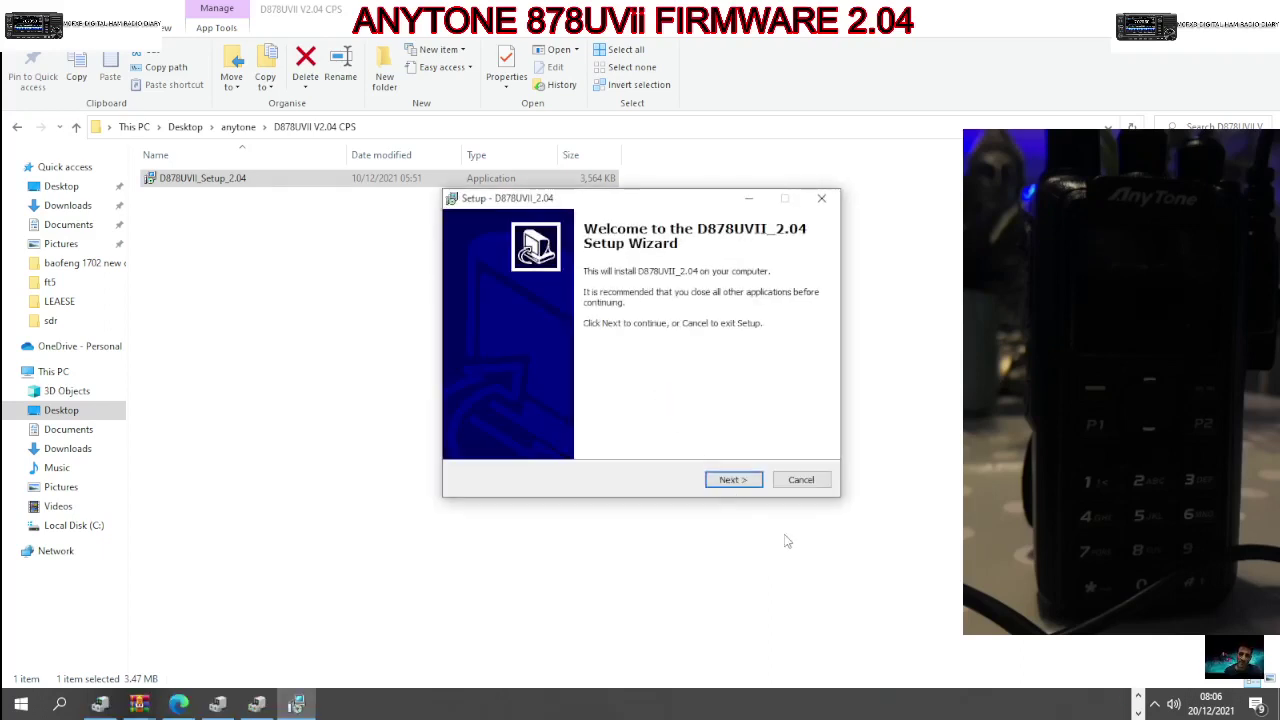
{"action": "left_click", "coordinate": [735, 480]}
- Set the installation folder to C:\D878UVII_2.04 in place of the D: drive location
{"action": "left_click", "coordinate": [736, 481]}
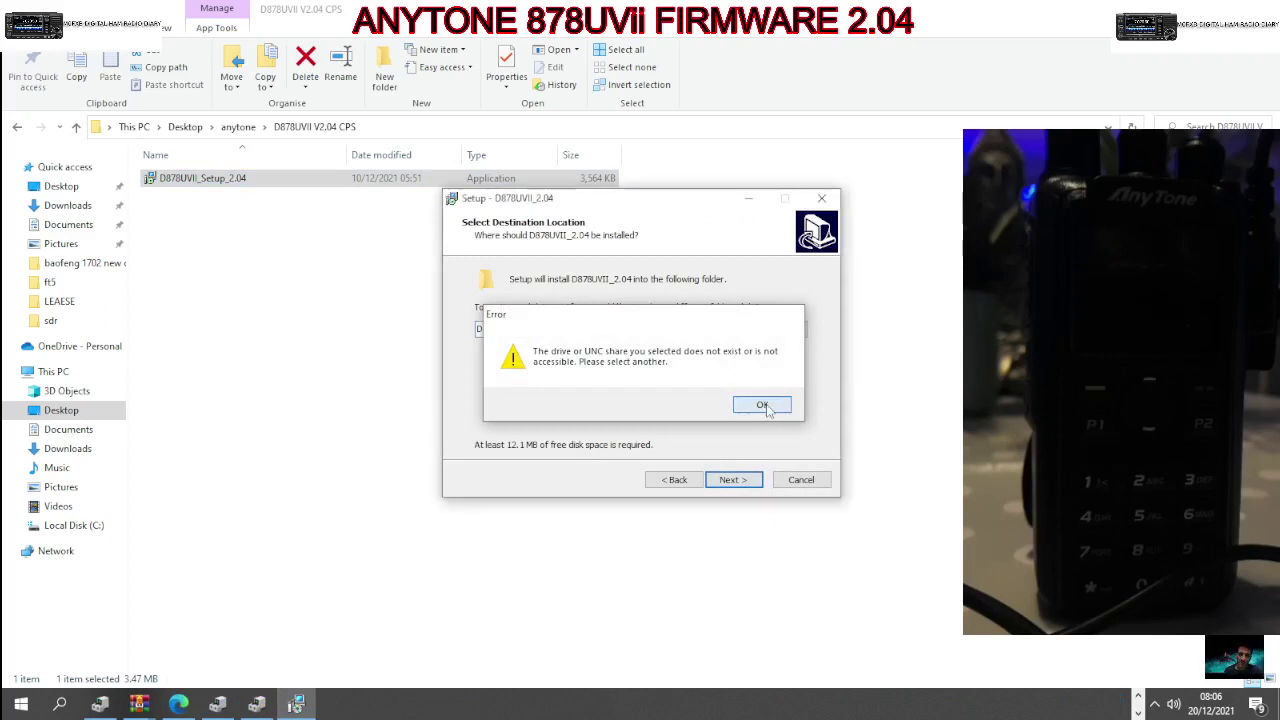
{"action": "left_click", "coordinate": [762, 405]}
{"action": "left_click", "coordinate": [779, 333]}
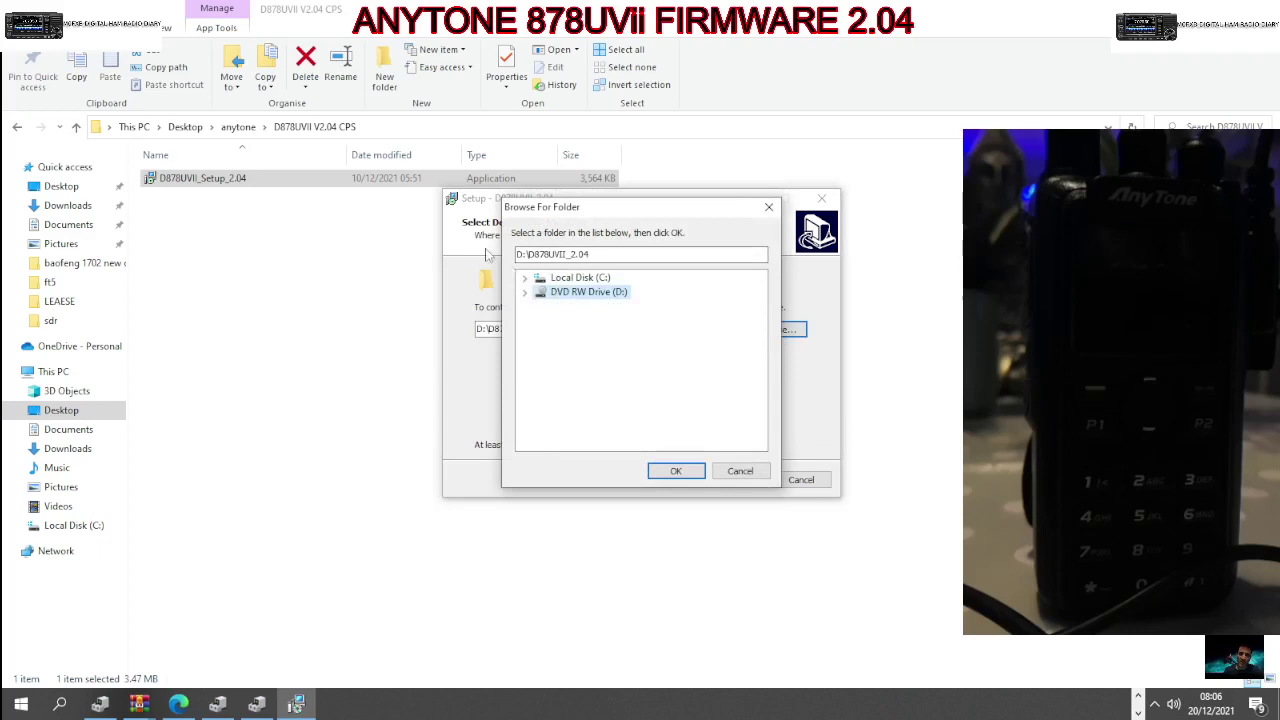
{"action": "left_click", "coordinate": [585, 279]}
{"action": "left_click", "coordinate": [680, 471]}
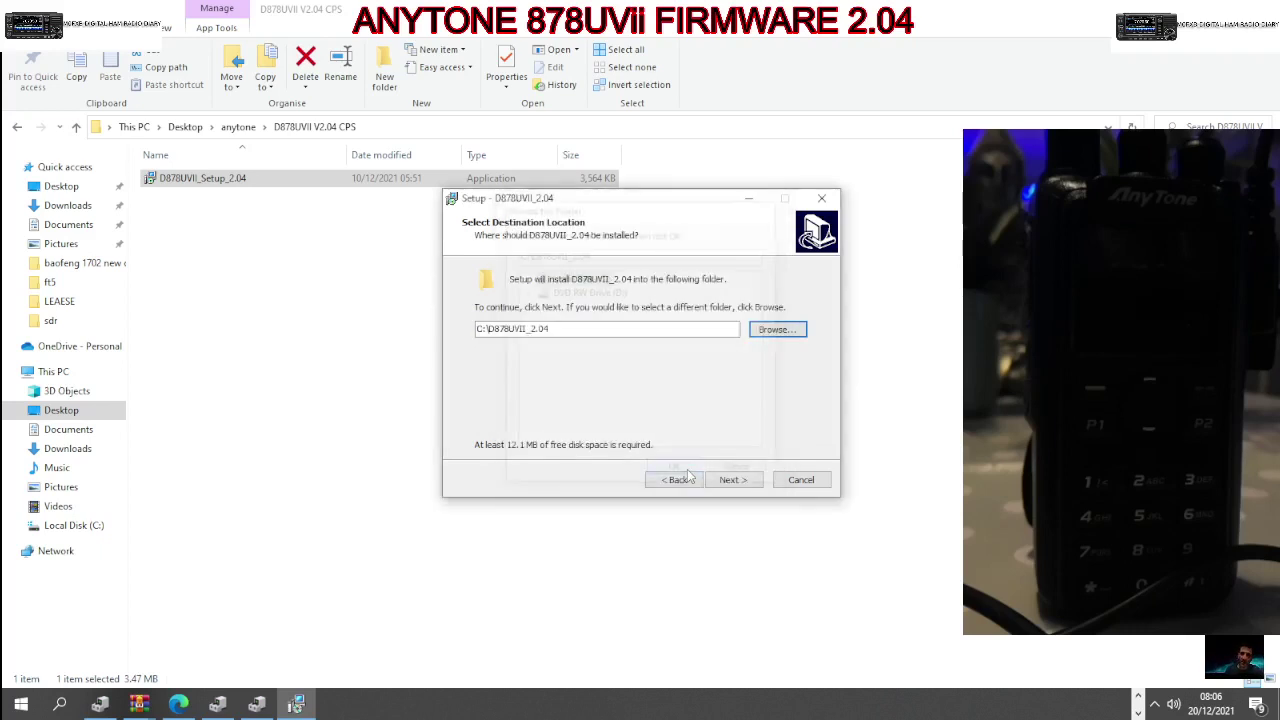
{"action": "left_click", "coordinate": [729, 482]}
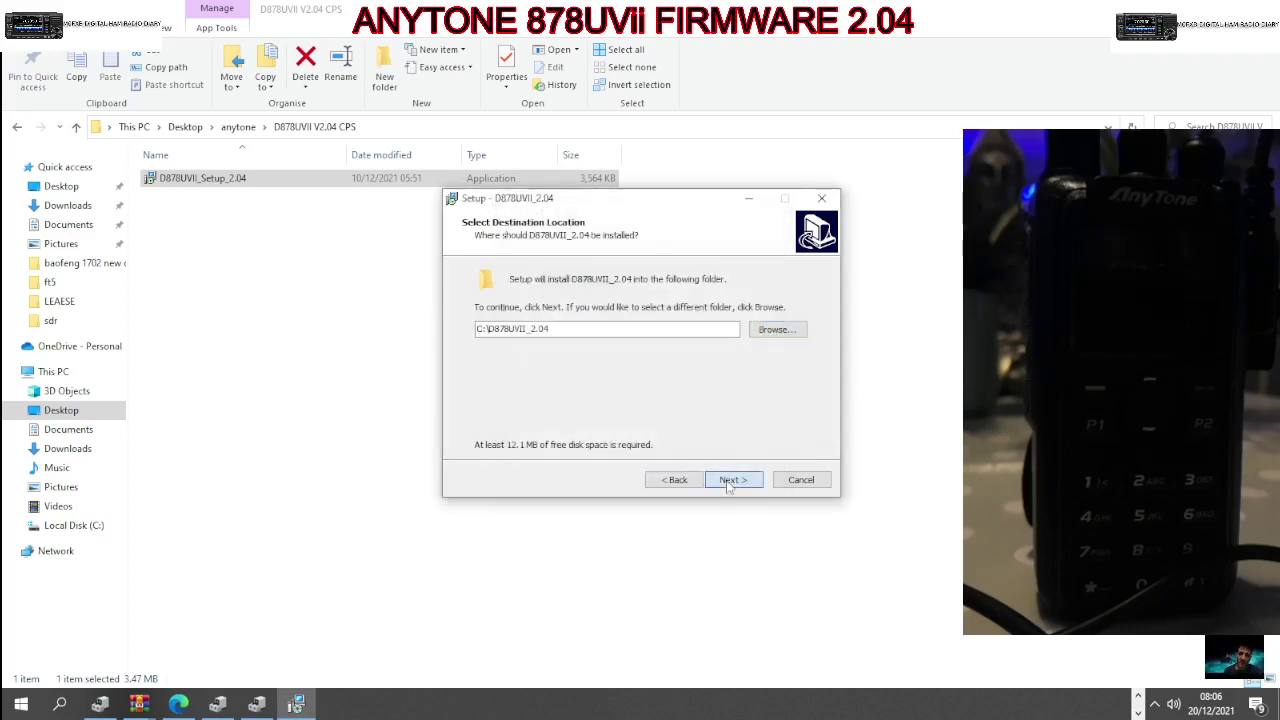
- Enable the desktop icon, install D878UVII_2.04, and finish the setup with the program launching
{"action": "left_click", "coordinate": [729, 482]}
{"action": "left_click", "coordinate": [483, 322]}
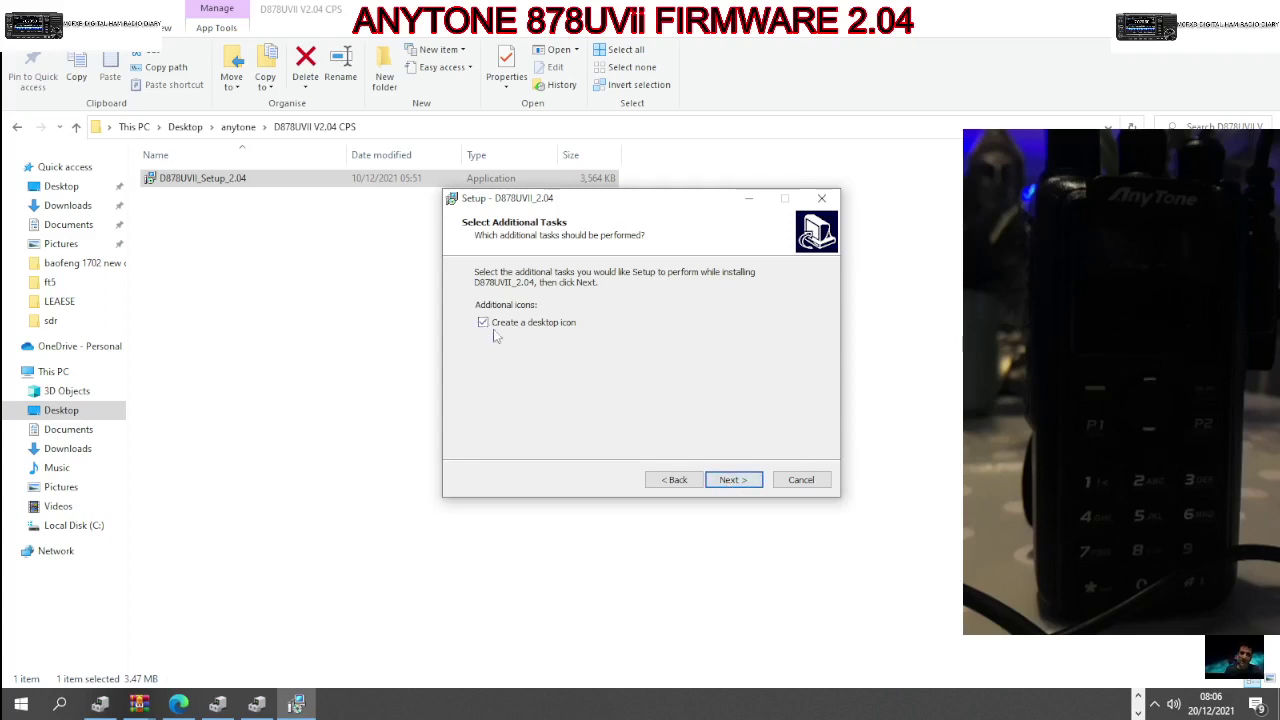
{"action": "left_click", "coordinate": [733, 481]}
{"action": "left_click", "coordinate": [734, 481]}
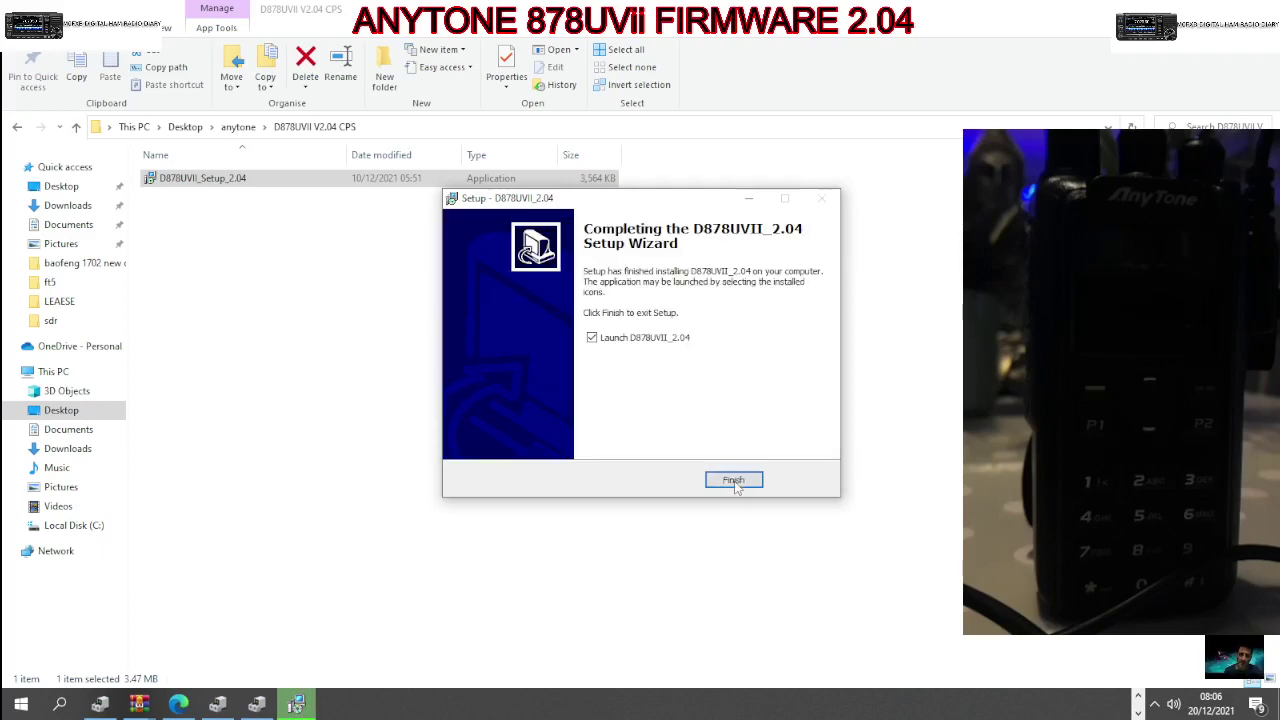
{"action": "left_click", "coordinate": [734, 481]}
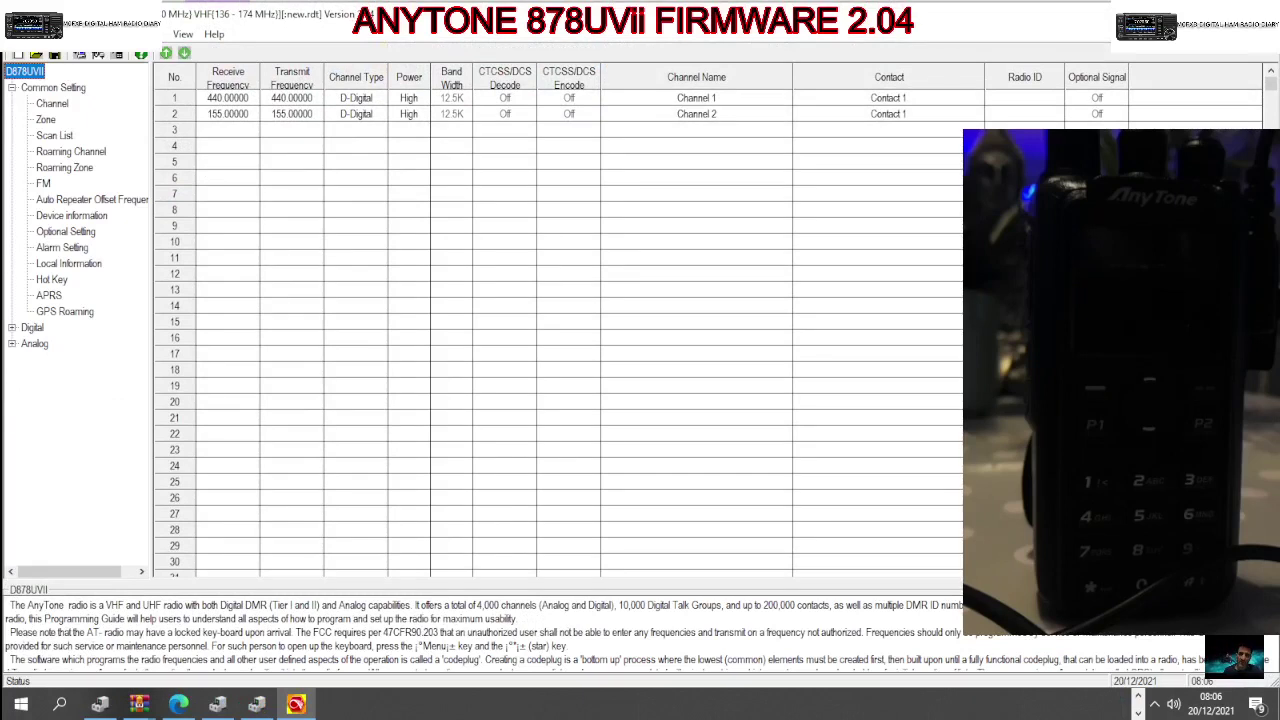
- Open the saved codeplug new878.rdt from the anytone folder on the Desktop in the new CPS
{"action": "left_click", "coordinate": [18, 33]}
{"action": "left_click", "coordinate": [45, 72]}
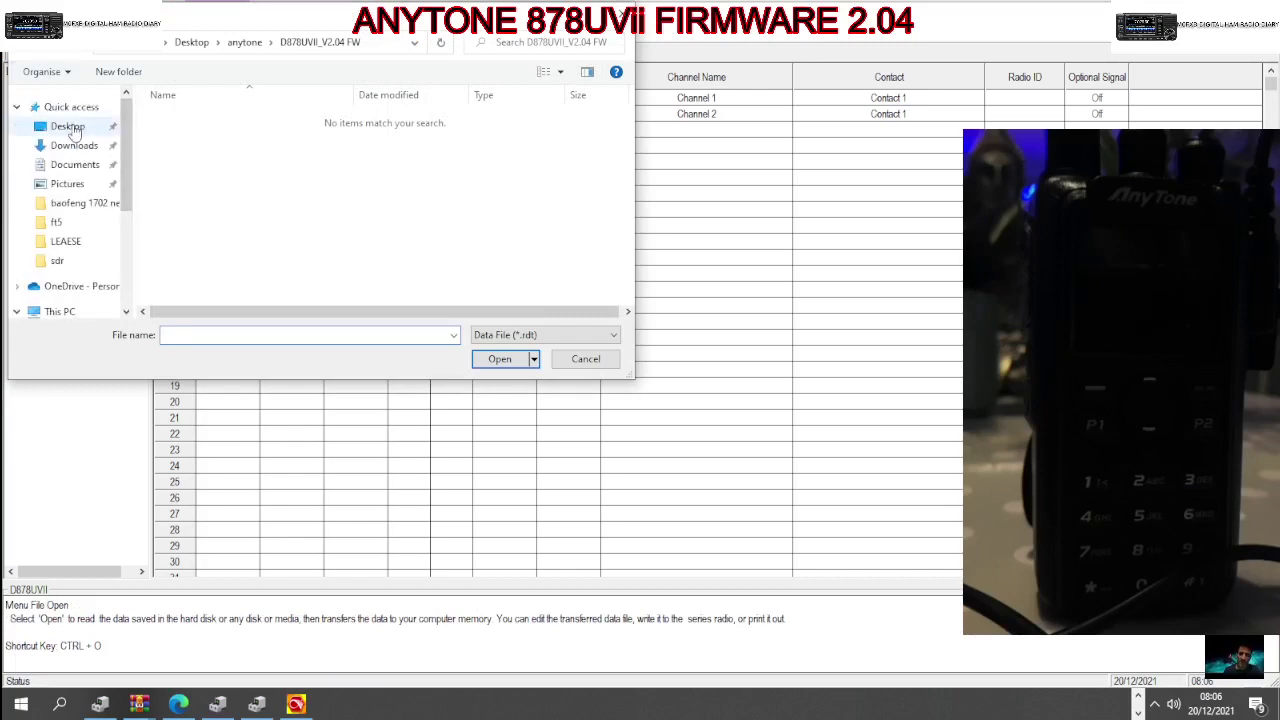
{"action": "left_click", "coordinate": [68, 127]}
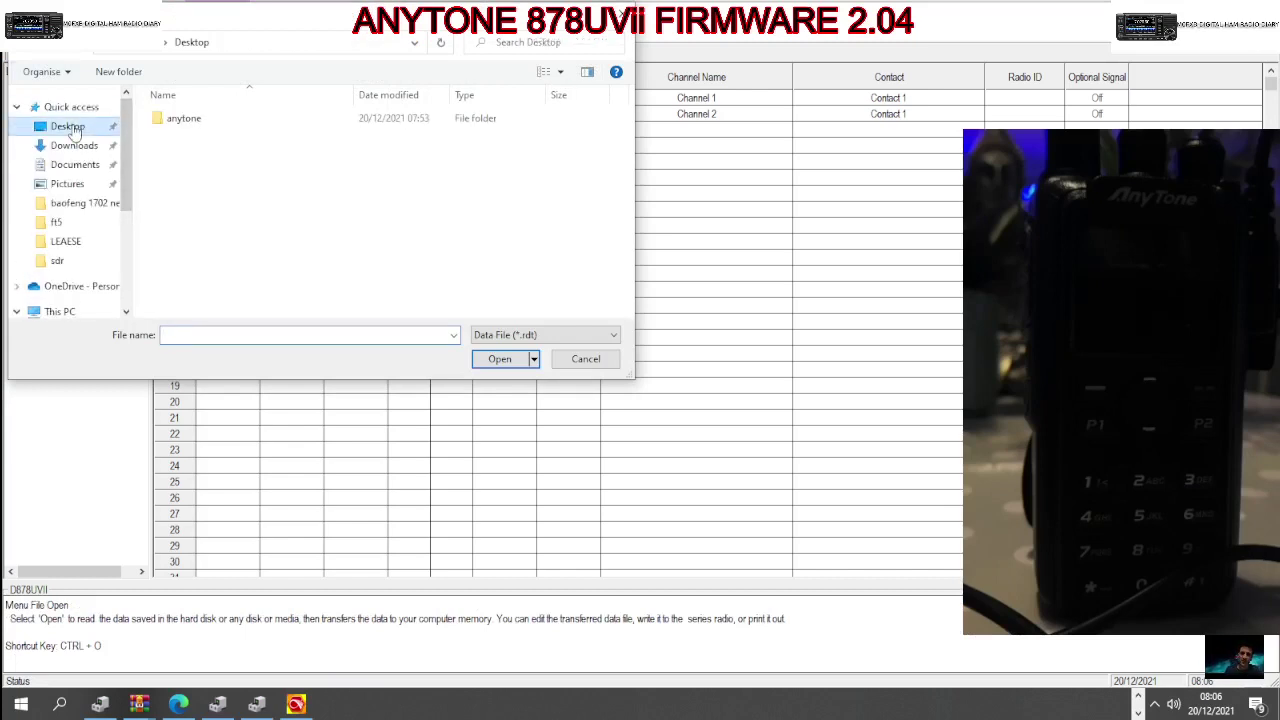
{"action": "double_click", "coordinate": [185, 125]}
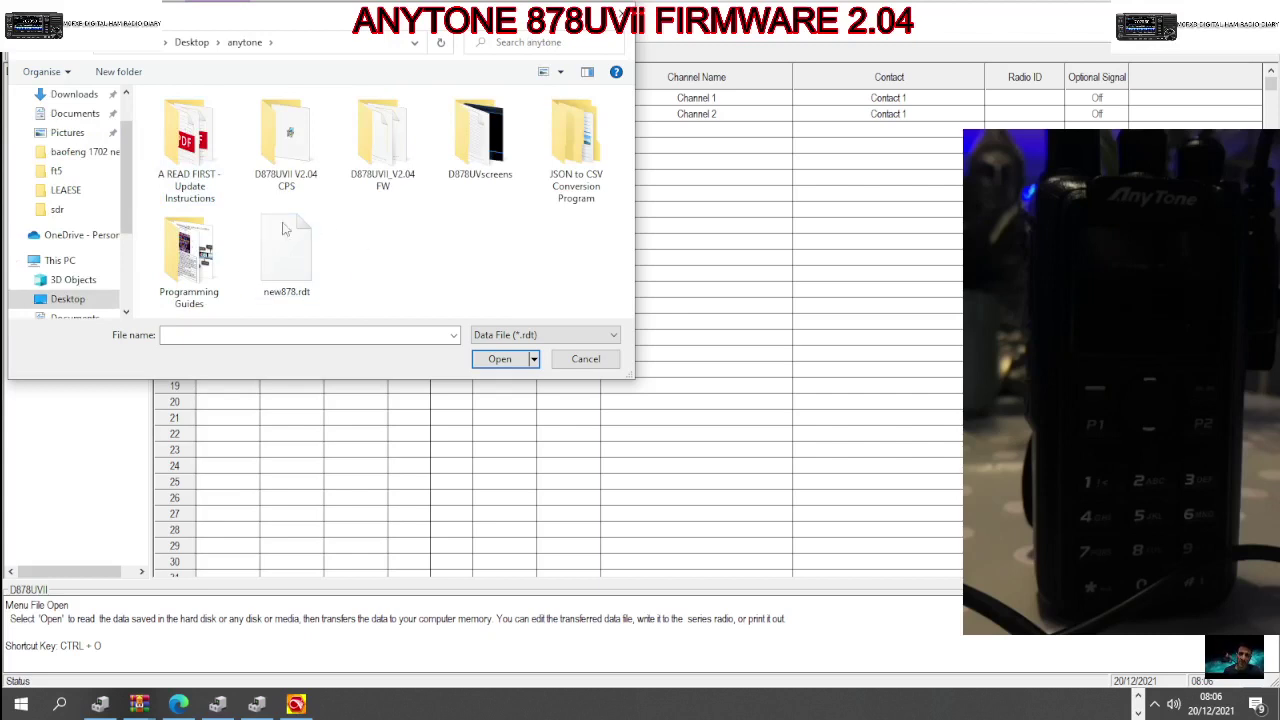
{"action": "double_click", "coordinate": [287, 255]}
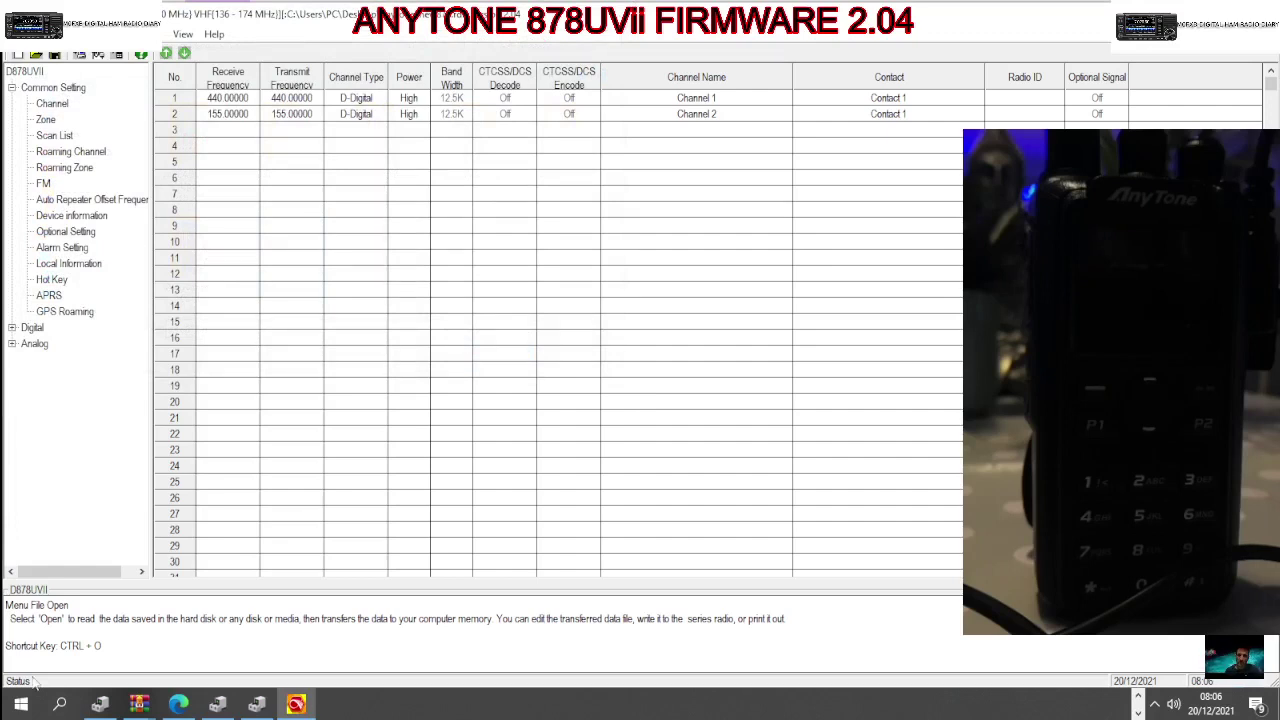
{"action": "right_click", "coordinate": [30, 706]}
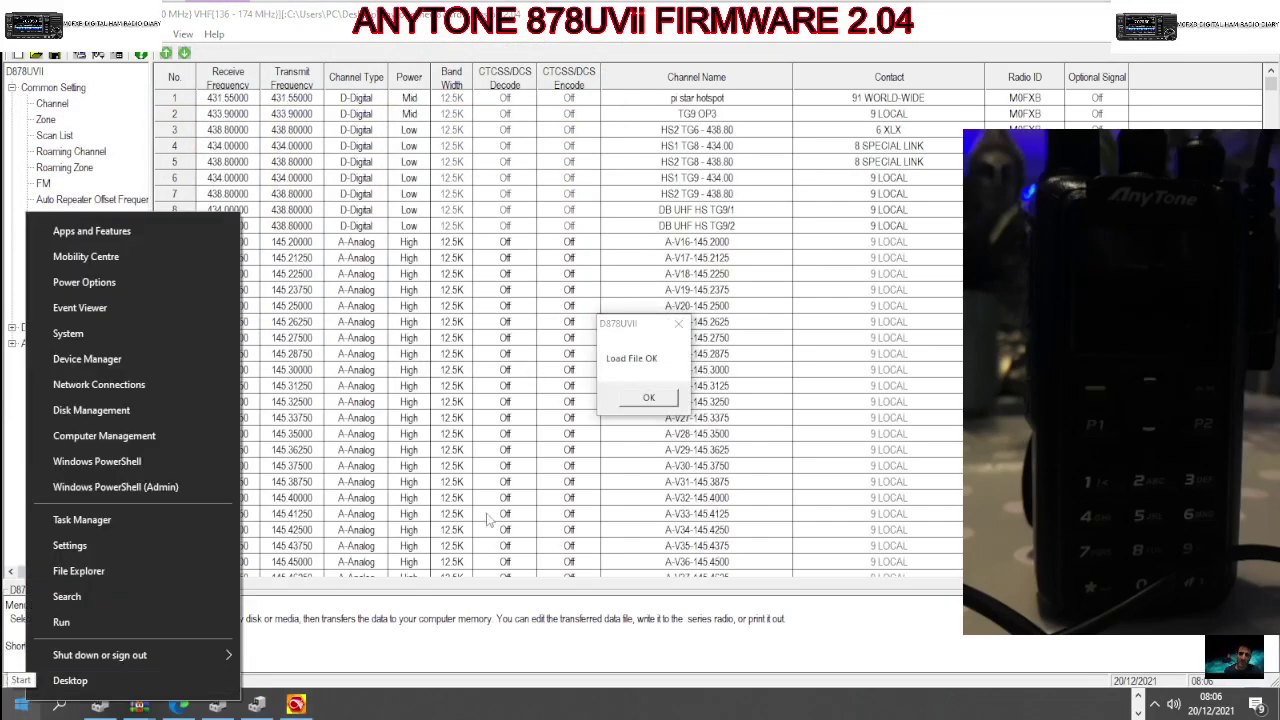
{"action": "left_click", "coordinate": [651, 398]}
- Look up the GD32 Virtual Com Port number under Ports in Device Manager and minimize the window
{"action": "right_click", "coordinate": [20, 704]}
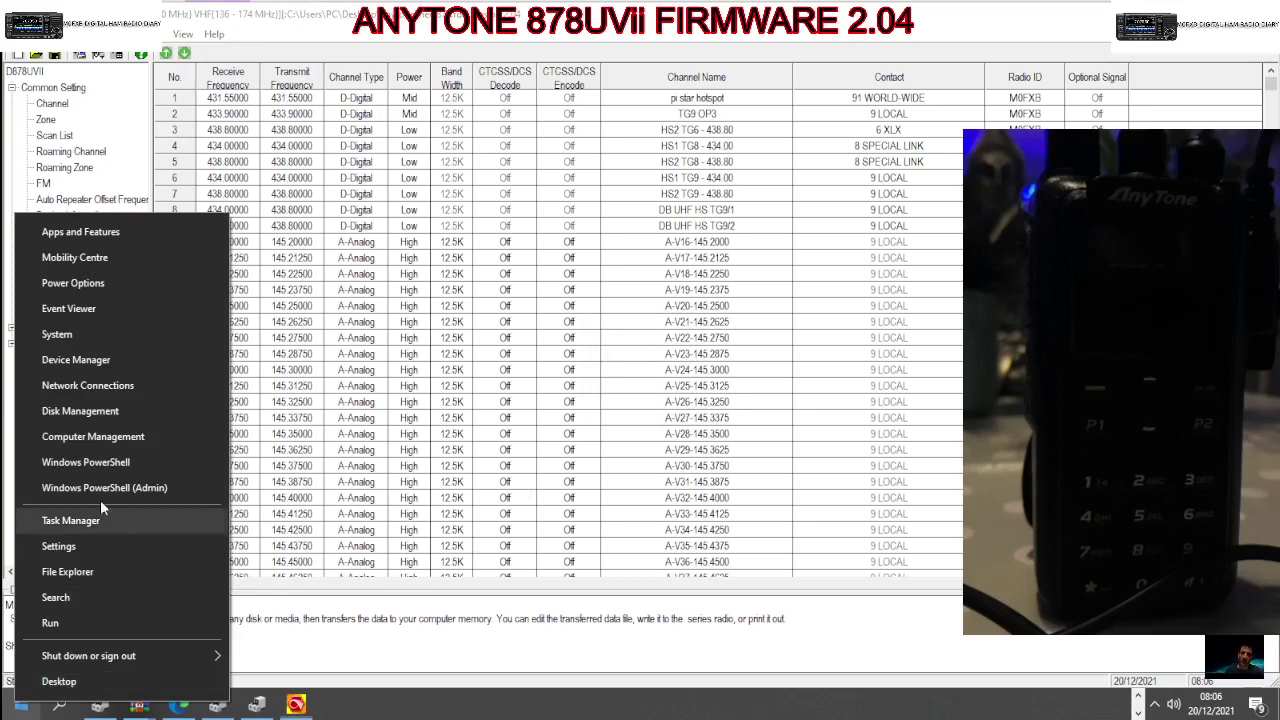
{"action": "left_click", "coordinate": [76, 359]}
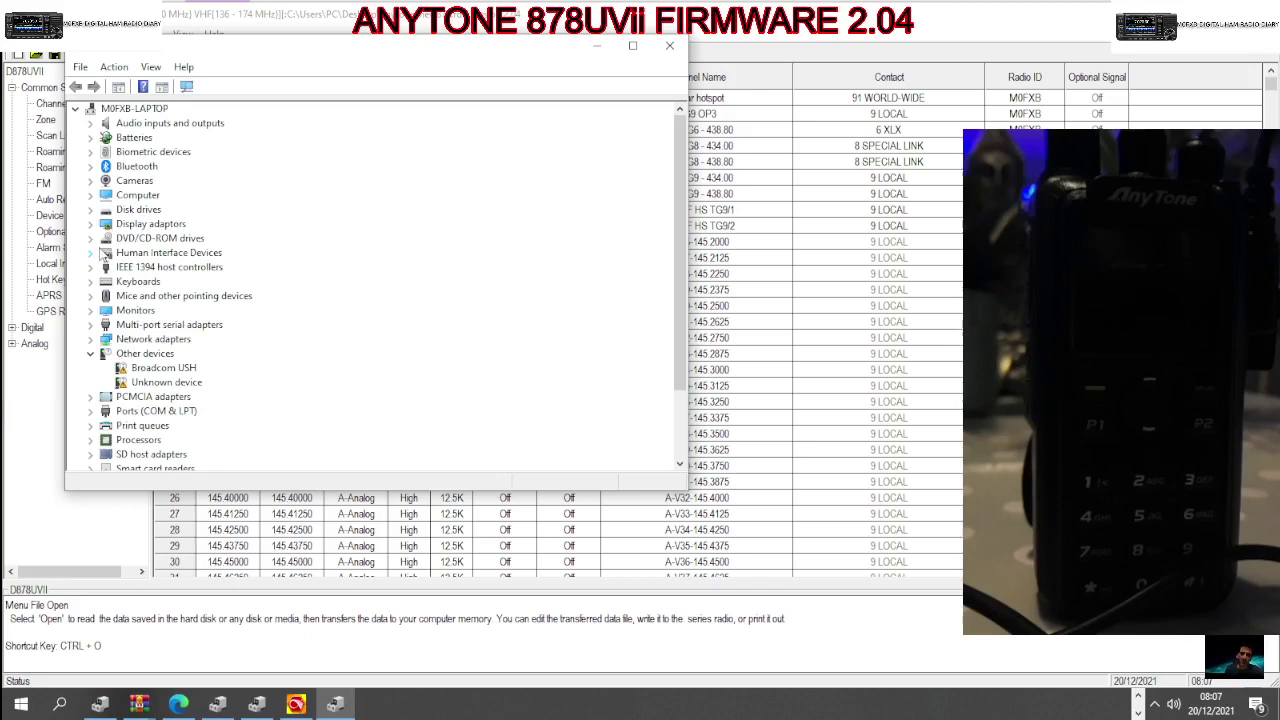
{"action": "double_click", "coordinate": [174, 411]}
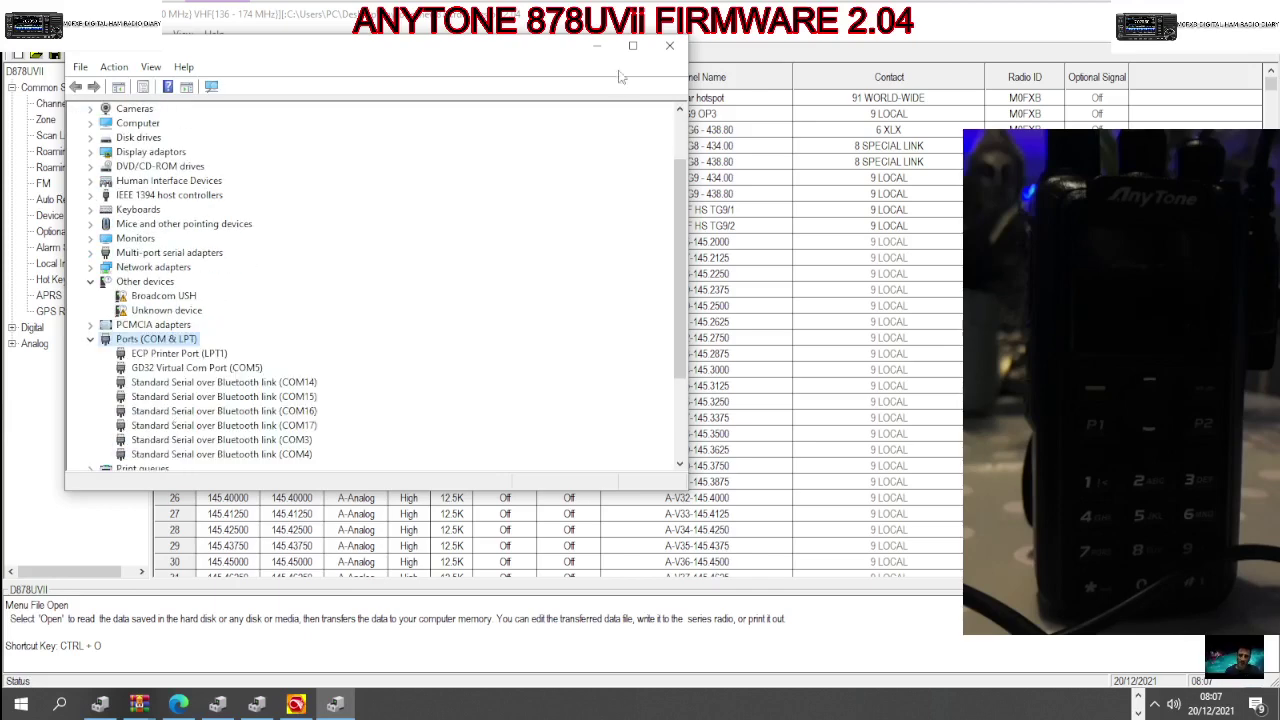
{"action": "left_click", "coordinate": [597, 46]}
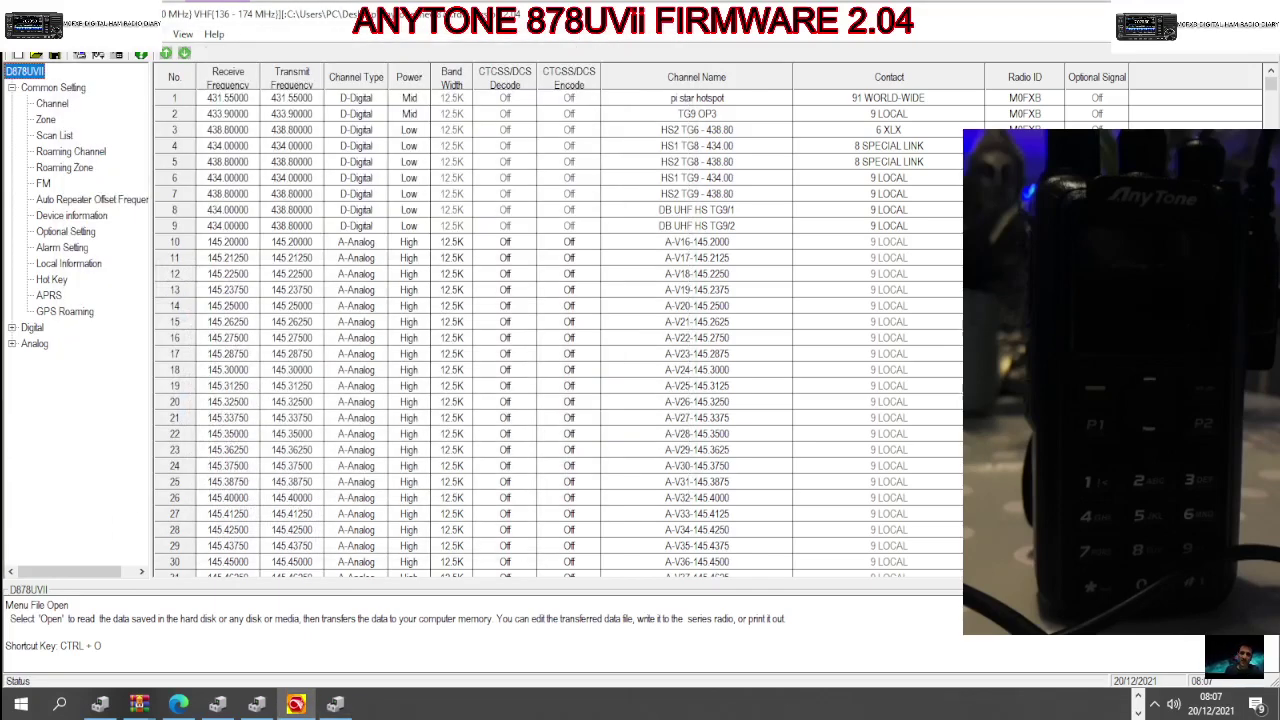
- Set the CPS communication port to COM5
{"action": "left_click", "coordinate": [80, 34]}
{"action": "left_click", "coordinate": [120, 62]}
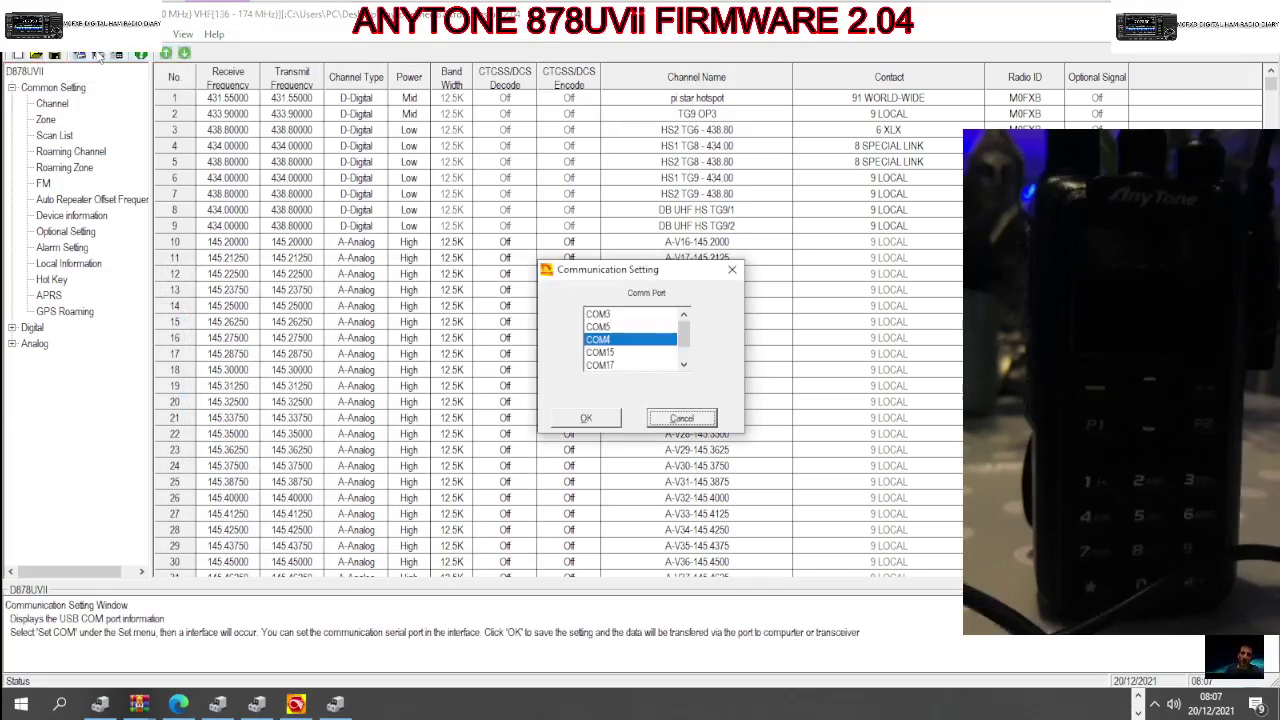
{"action": "left_click", "coordinate": [606, 330]}
{"action": "left_click", "coordinate": [587, 418]}
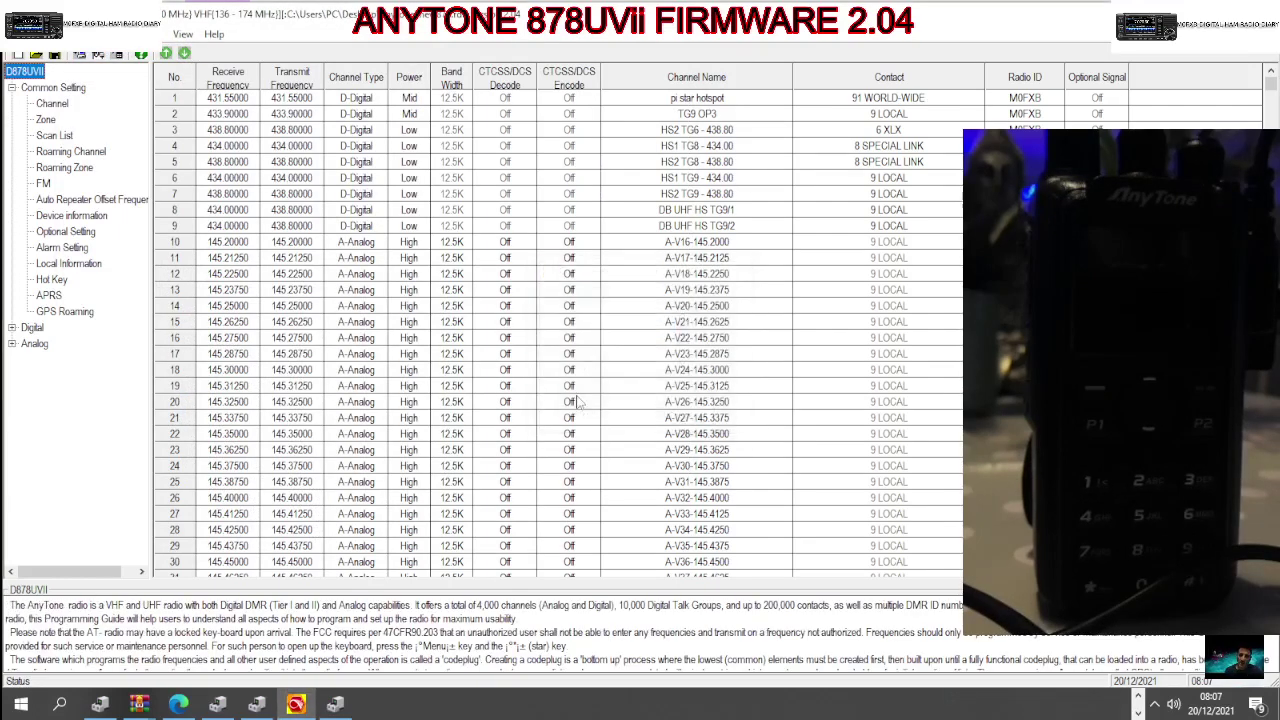
- Write the codeplug to the radio with only Other Data selected and dismiss the completion message
{"action": "left_click", "coordinate": [138, 34]}
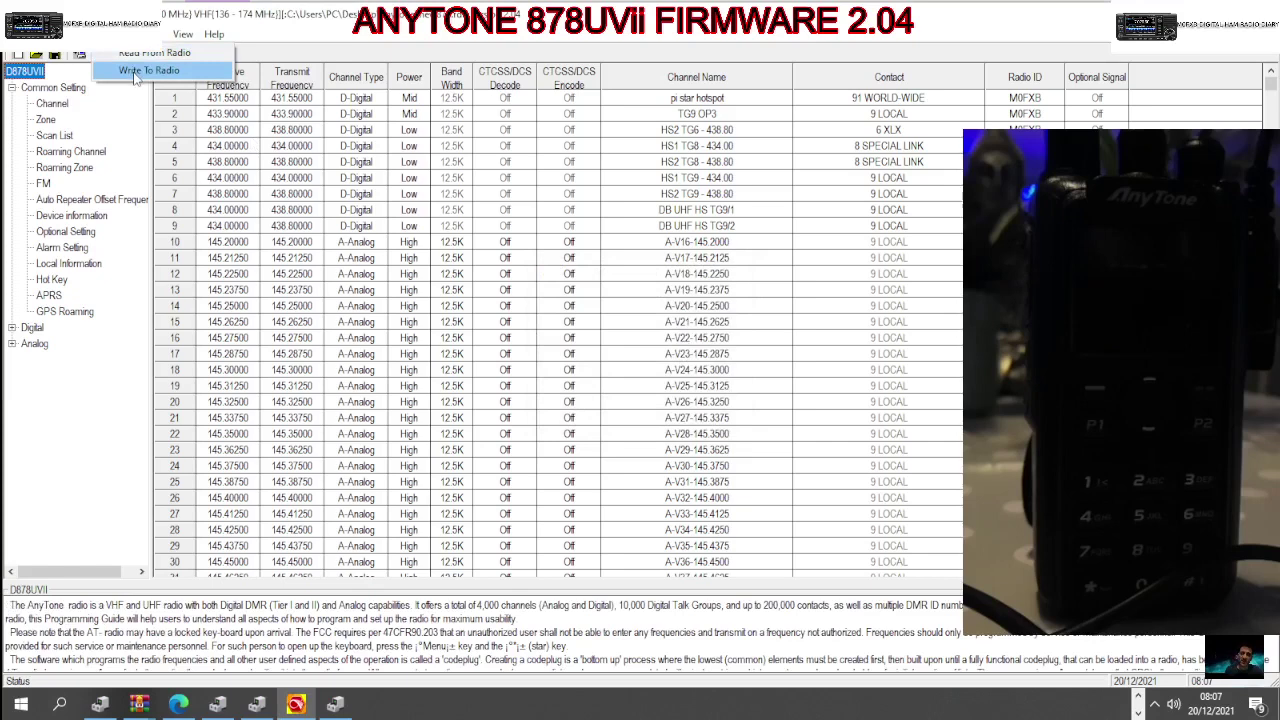
{"action": "left_click", "coordinate": [140, 71]}
{"action": "left_click", "coordinate": [659, 405]}
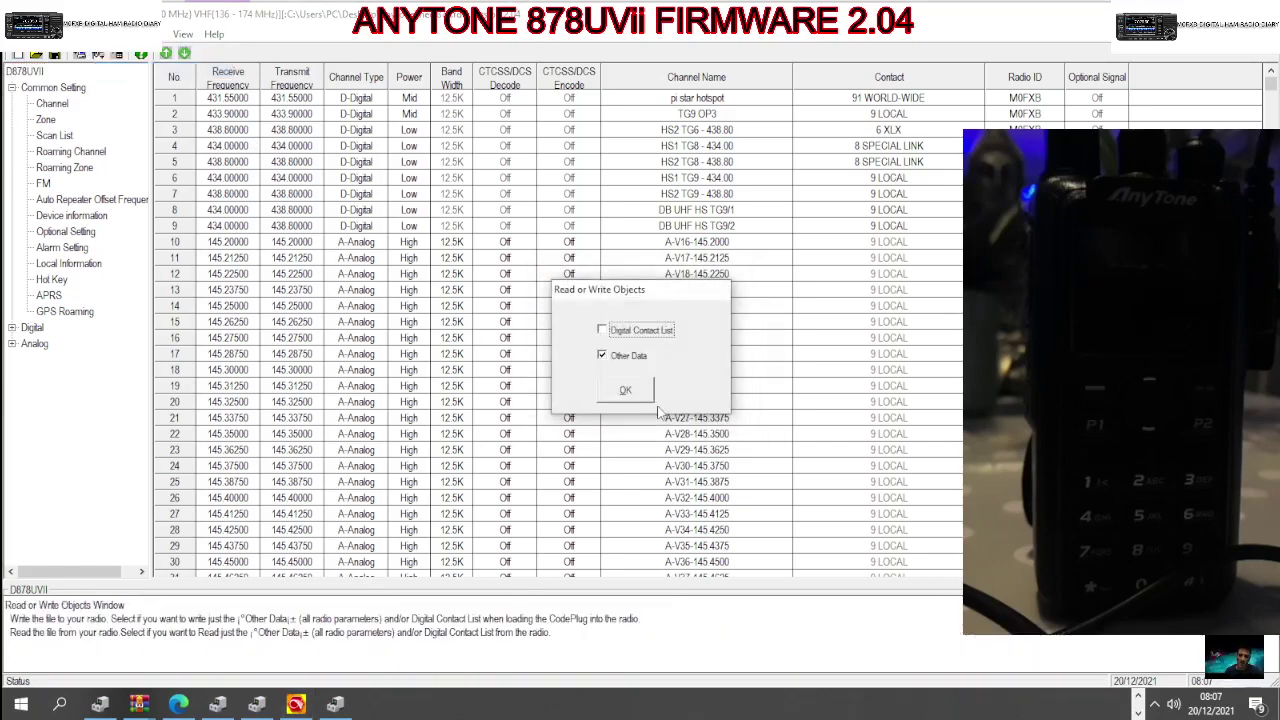
{"action": "left_click", "coordinate": [641, 396]}
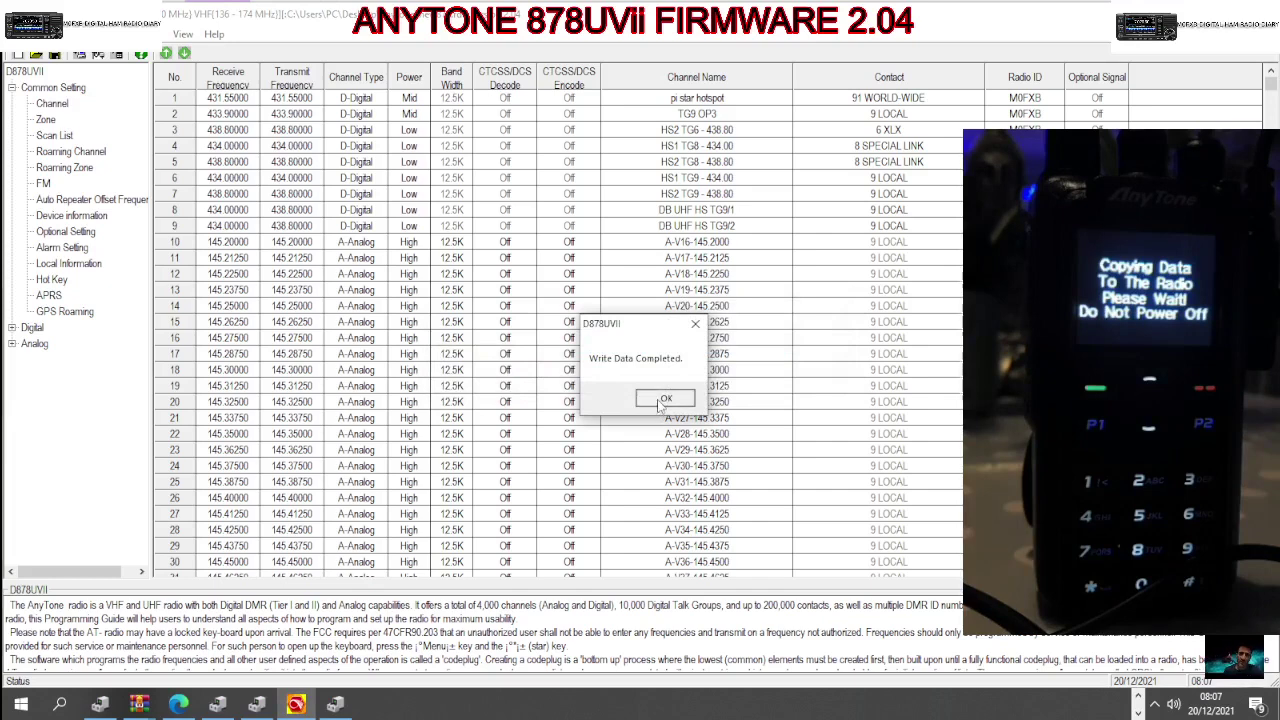
{"action": "left_click", "coordinate": [662, 401]}
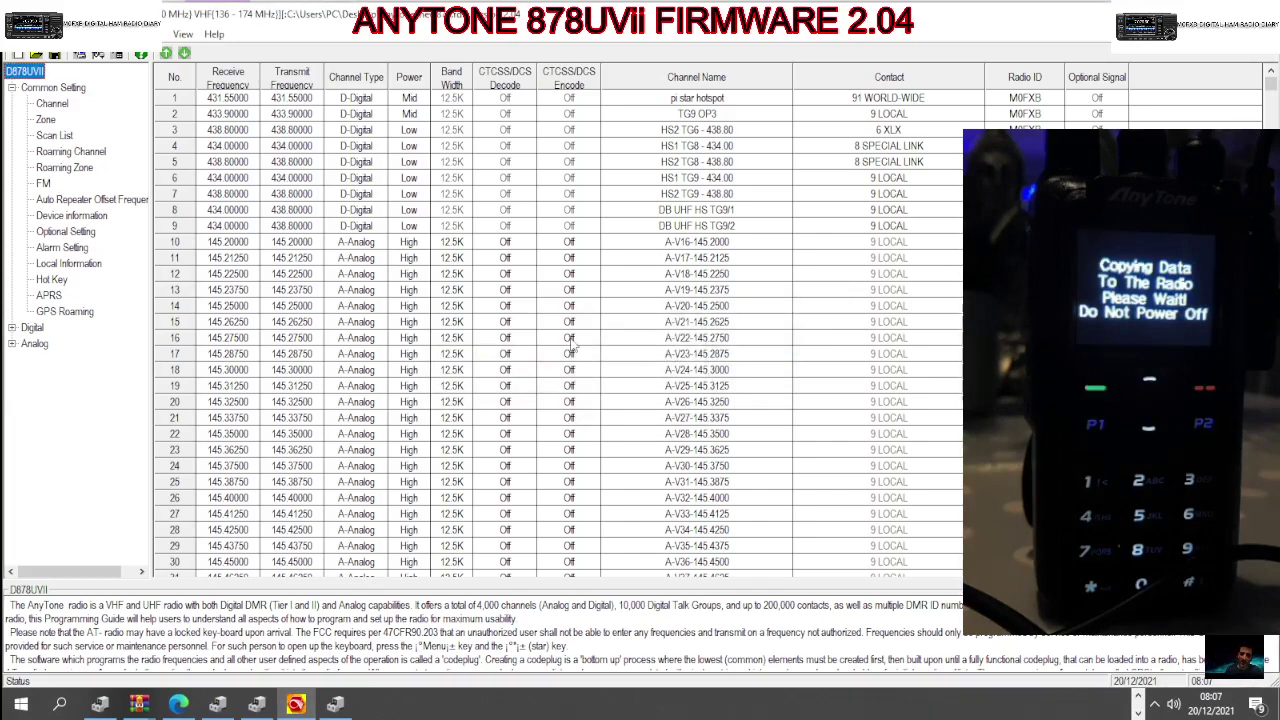